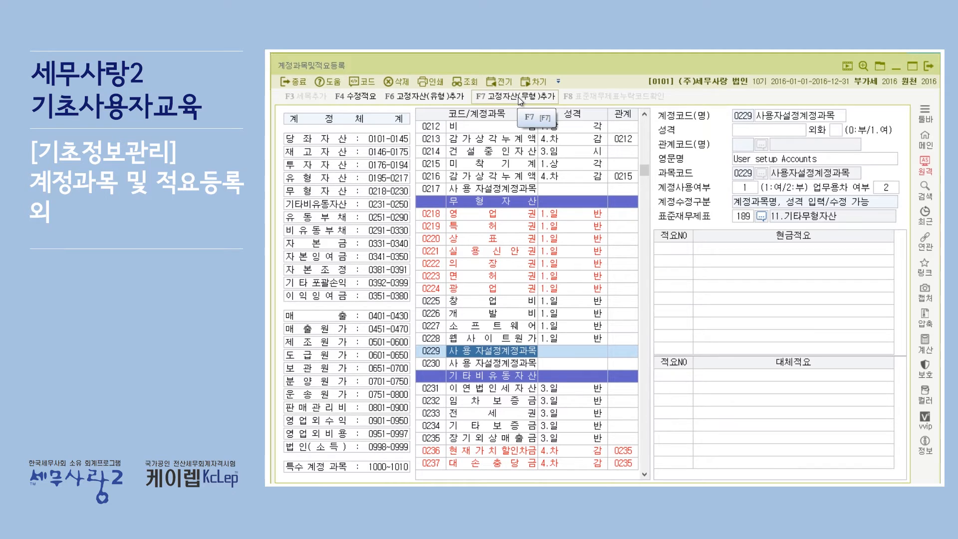
Step: Add the extra intangible fixed asset accounts to the account list and review codes 0431 to 0450
{"action": "left_click", "coordinate": [520, 101]}
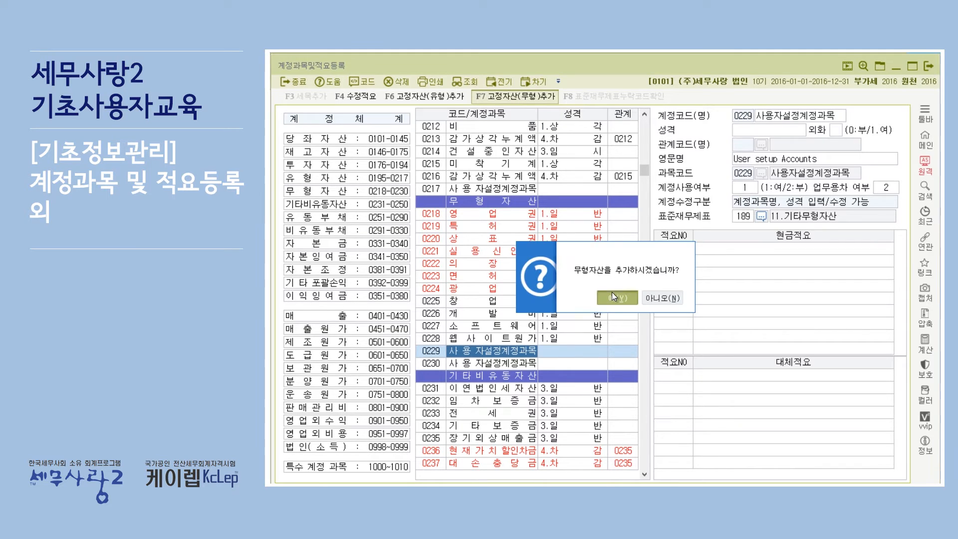
{"action": "left_click", "coordinate": [611, 291]}
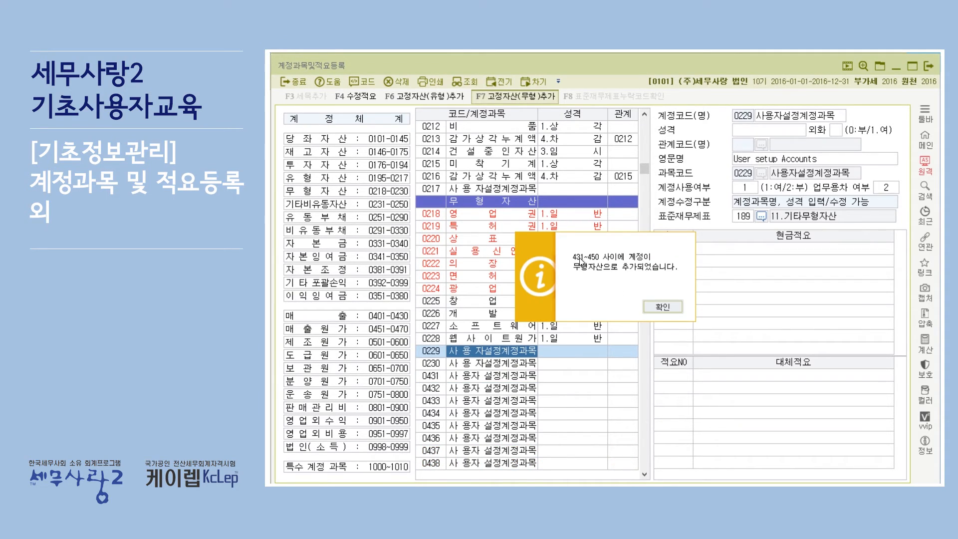
{"action": "left_click", "coordinate": [650, 306]}
{"action": "scroll", "coordinate": [532, 345], "scroll_direction": "down", "scroll_amount": 1}
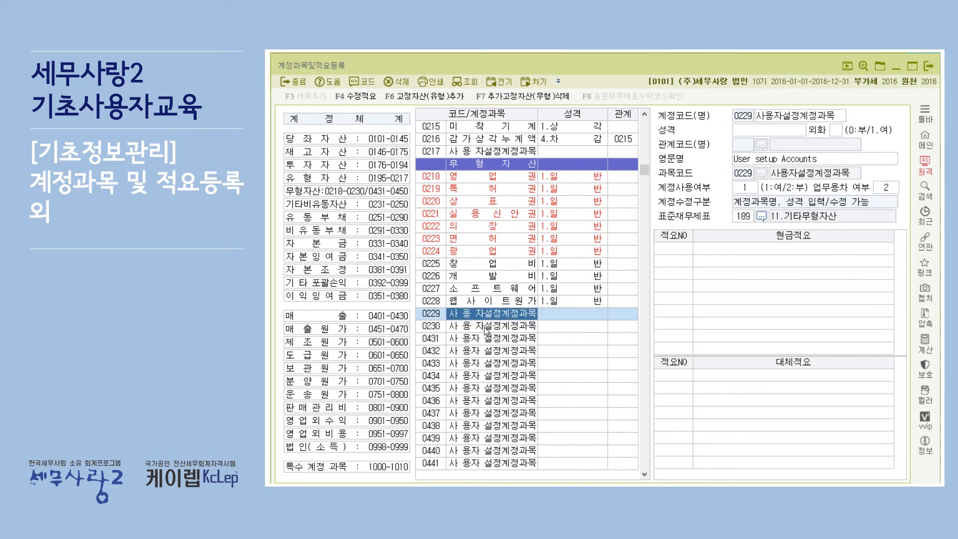
{"action": "scroll", "coordinate": [486, 330], "scroll_direction": "down", "scroll_amount": 1}
{"action": "scroll", "coordinate": [518, 361], "scroll_direction": "down", "scroll_amount": 2}
{"action": "scroll", "coordinate": [508, 351], "scroll_direction": "down", "scroll_amount": 2}
{"action": "scroll", "coordinate": [524, 329], "scroll_direction": "up", "scroll_amount": 4}
{"action": "scroll", "coordinate": [534, 309], "scroll_direction": "down", "scroll_amount": 2}
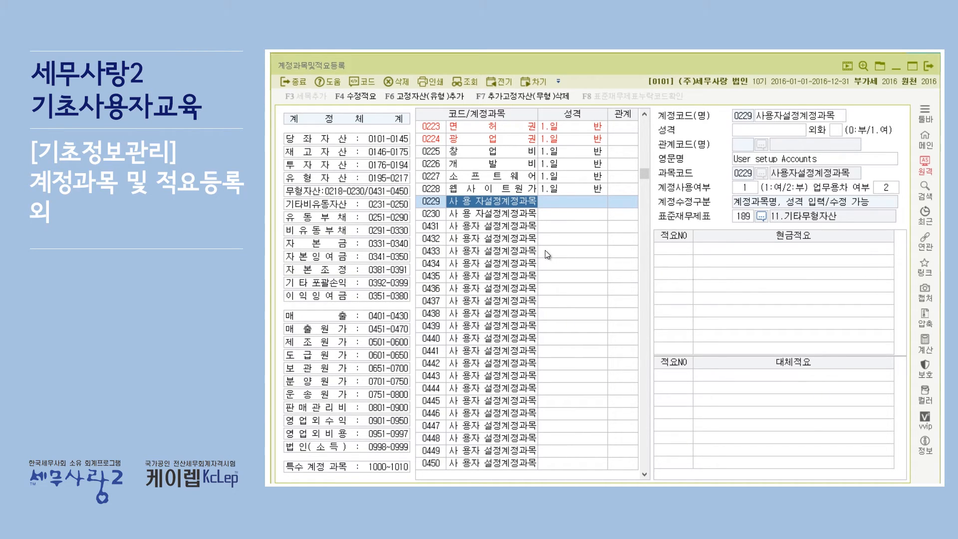
{"action": "scroll", "coordinate": [506, 253], "scroll_direction": "up", "scroll_amount": 2}
{"action": "scroll", "coordinate": [507, 253], "scroll_direction": "up", "scroll_amount": 1}
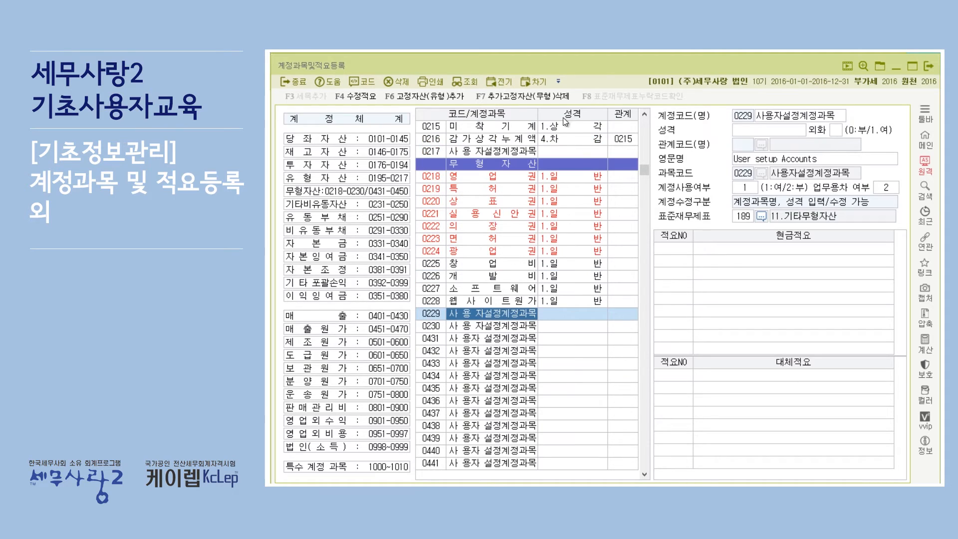
Step: Delete the added intangible fixed asset accounts and close the account registration screen
{"action": "left_click", "coordinate": [543, 98]}
{"action": "left_click", "coordinate": [644, 305]}
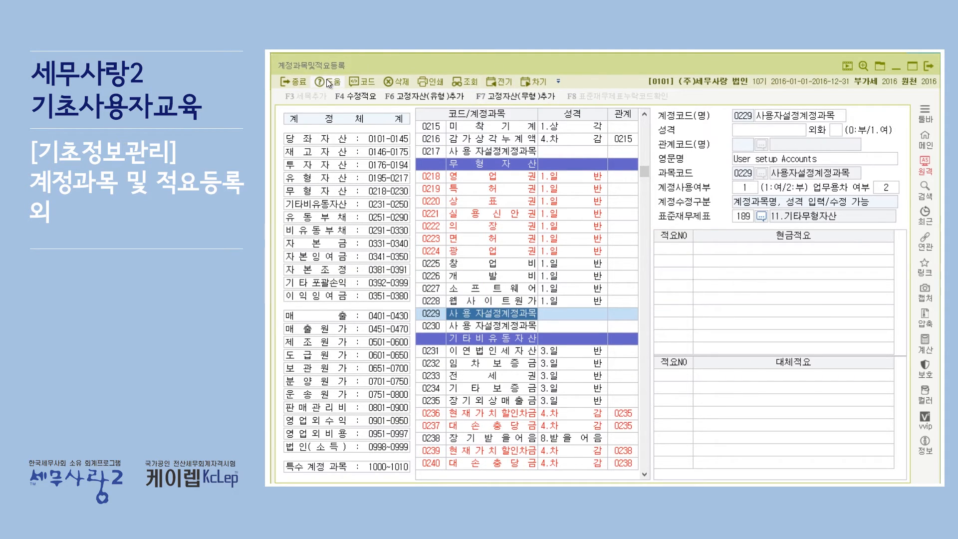
{"action": "left_click", "coordinate": [930, 67]}
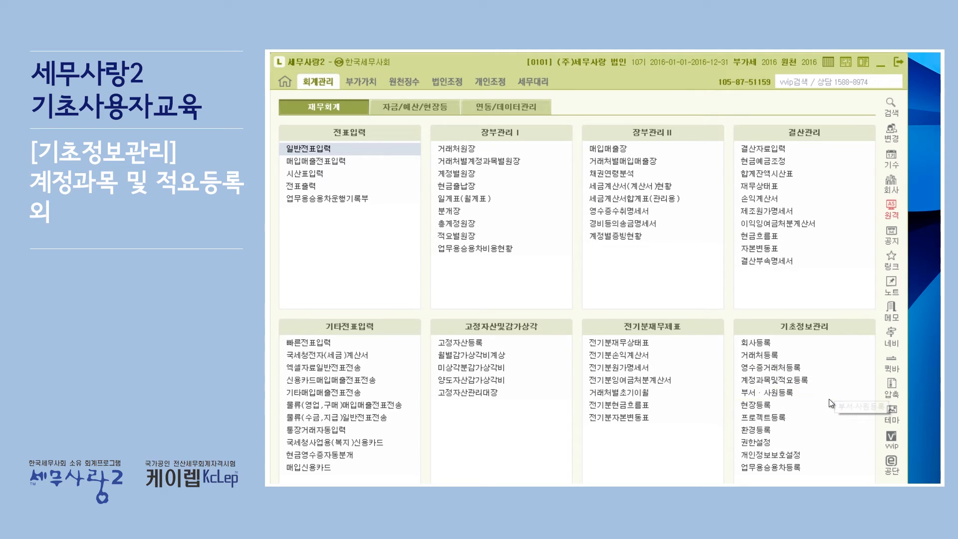
Step: View the department and employee registration screen (부서·사원등록) and close it
{"action": "left_click", "coordinate": [794, 392]}
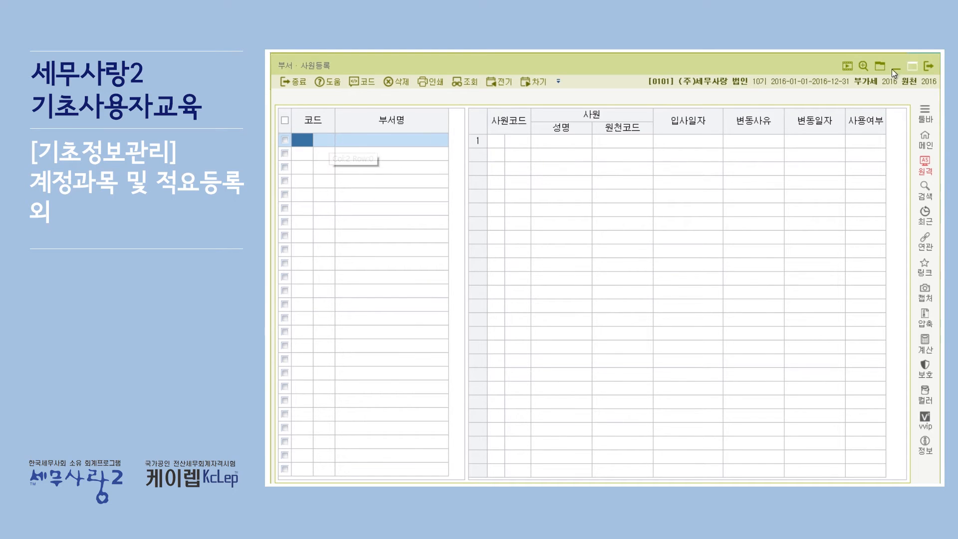
{"action": "left_click", "coordinate": [928, 66]}
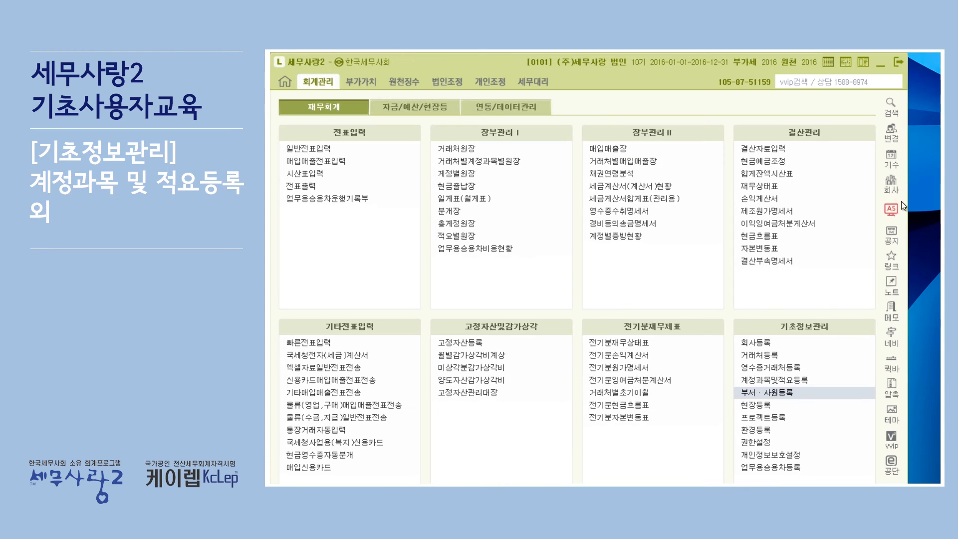
Step: In the environment settings (환경등록), set both 부서(사원) 코드 and 현장 코드 to 1.사용
{"action": "left_click", "coordinate": [759, 429]}
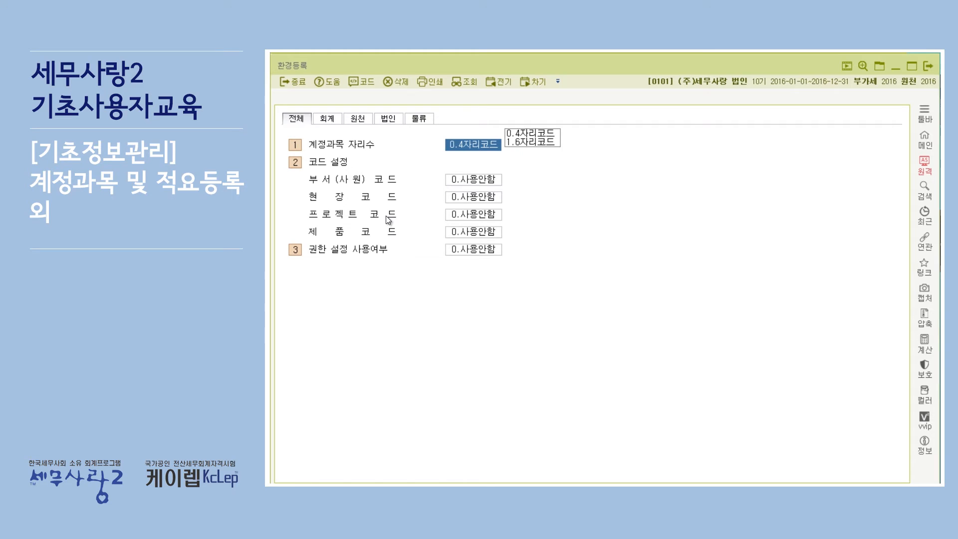
{"action": "left_click", "coordinate": [478, 180]}
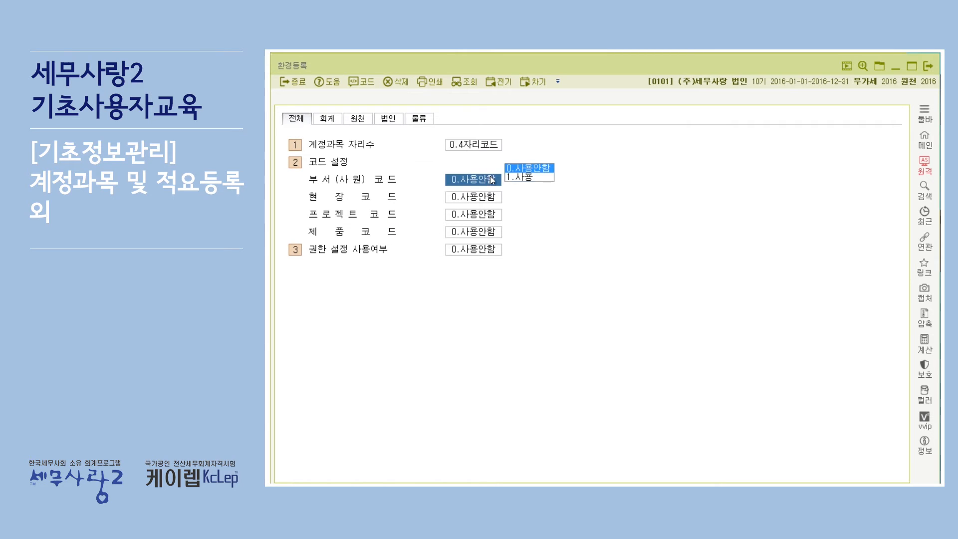
{"action": "left_click", "coordinate": [538, 175]}
{"action": "left_click", "coordinate": [530, 195]}
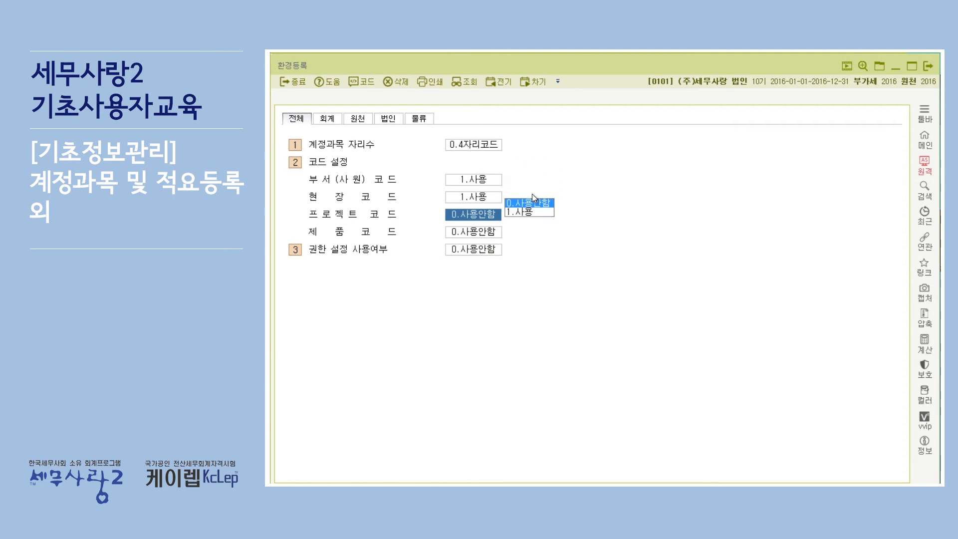
Step: Set 부서(사원) 코드 and 현장 코드 back to 0.사용안함
{"action": "left_click", "coordinate": [486, 180]}
{"action": "left_click", "coordinate": [528, 168]}
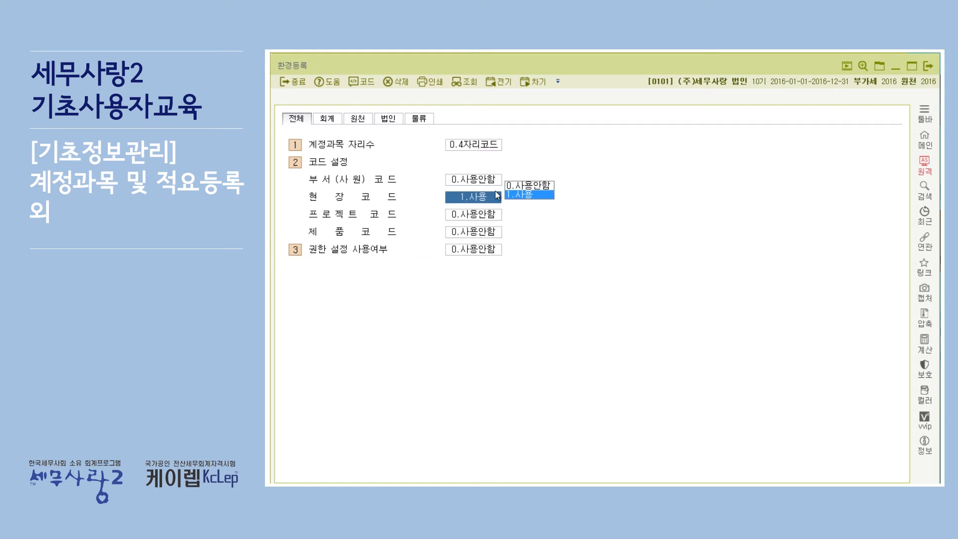
{"action": "left_click", "coordinate": [536, 185]}
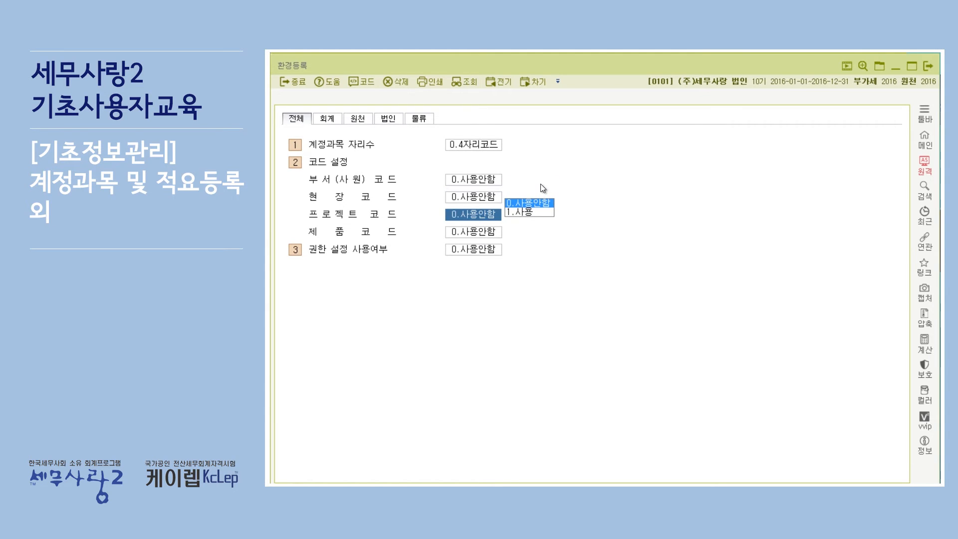
Step: Switch 현장 코드 to 1.사용 and return it to 0.사용안함
{"action": "left_click", "coordinate": [482, 197]}
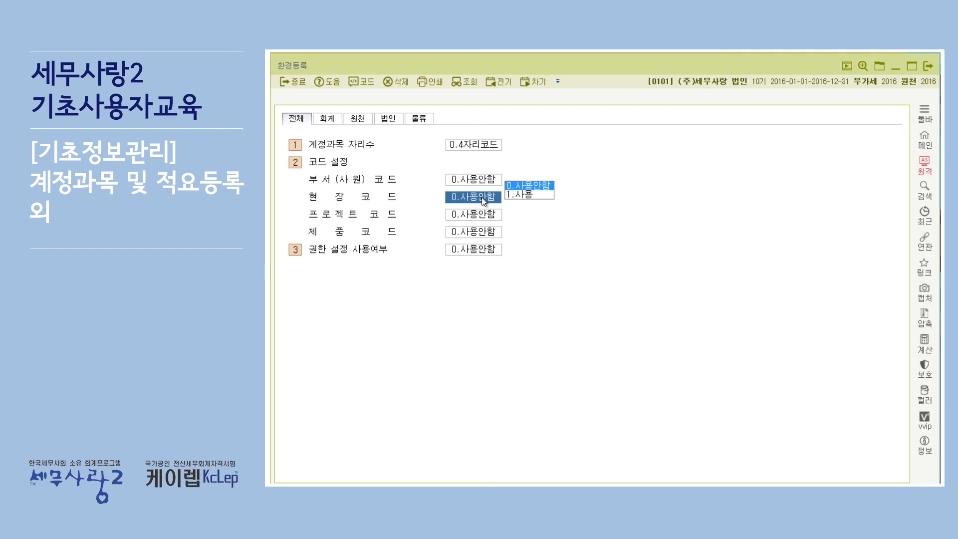
{"action": "left_click", "coordinate": [519, 195]}
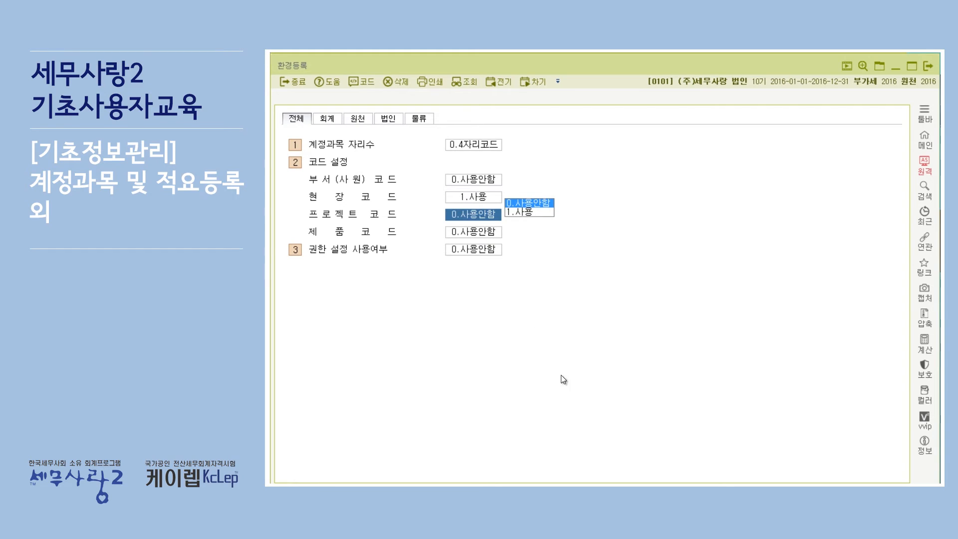
{"action": "left_click", "coordinate": [489, 196]}
{"action": "left_click", "coordinate": [514, 183]}
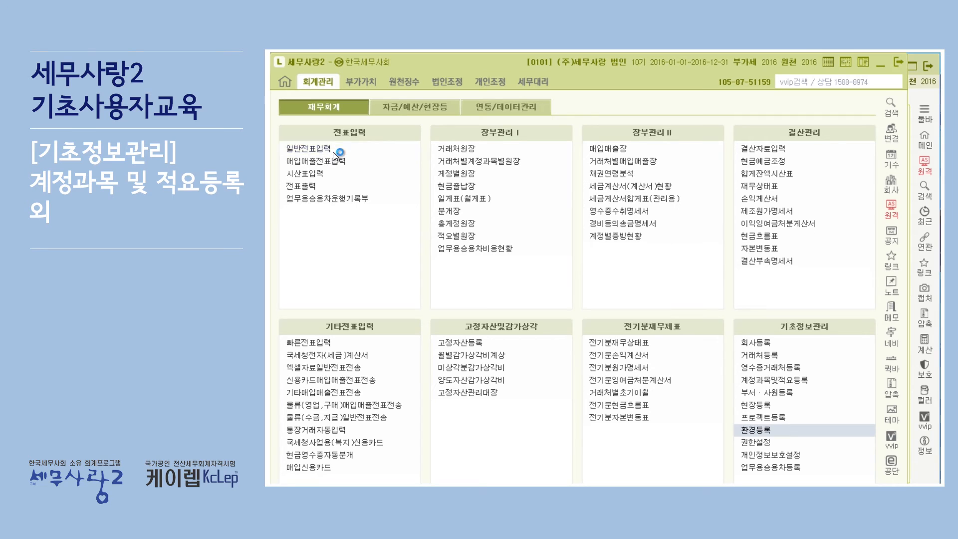
Step: View the general slip entry screen (일반전표입력) with the code settings unused, and close it
{"action": "left_click", "coordinate": [333, 148]}
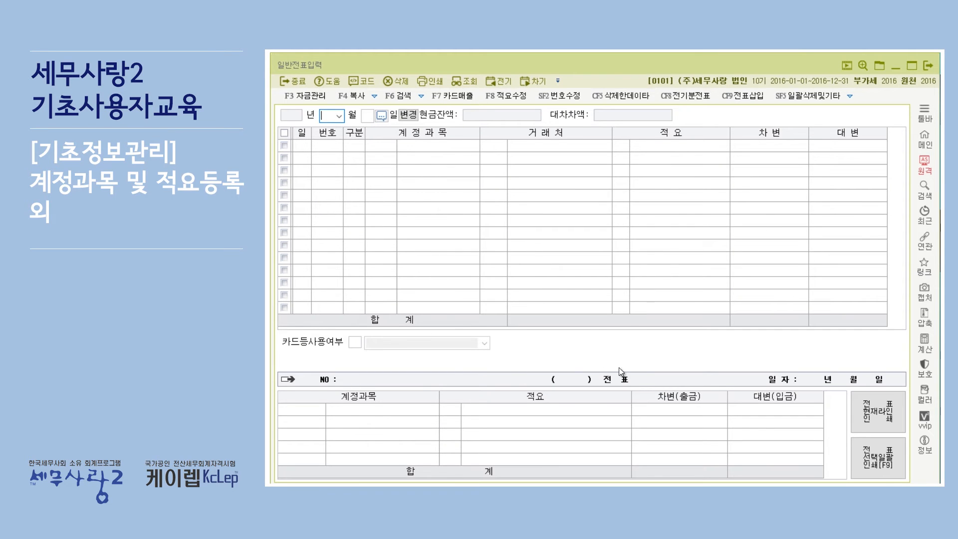
{"action": "left_click", "coordinate": [929, 68]}
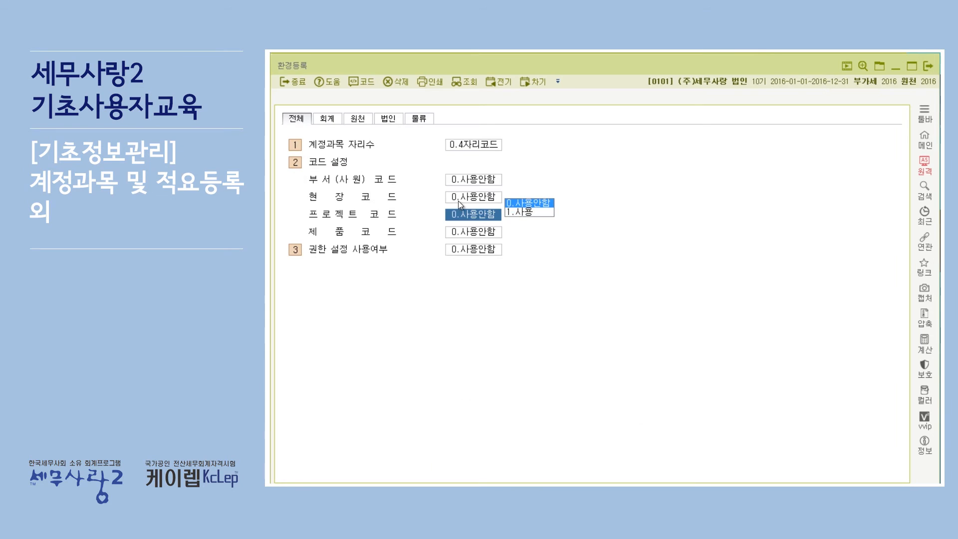
Step: Set 현장 코드 and 프로젝트 코드 to 1.사용 and check the site and project fields in 일반전표입력
{"action": "left_click", "coordinate": [521, 212]}
{"action": "left_click", "coordinate": [526, 213]}
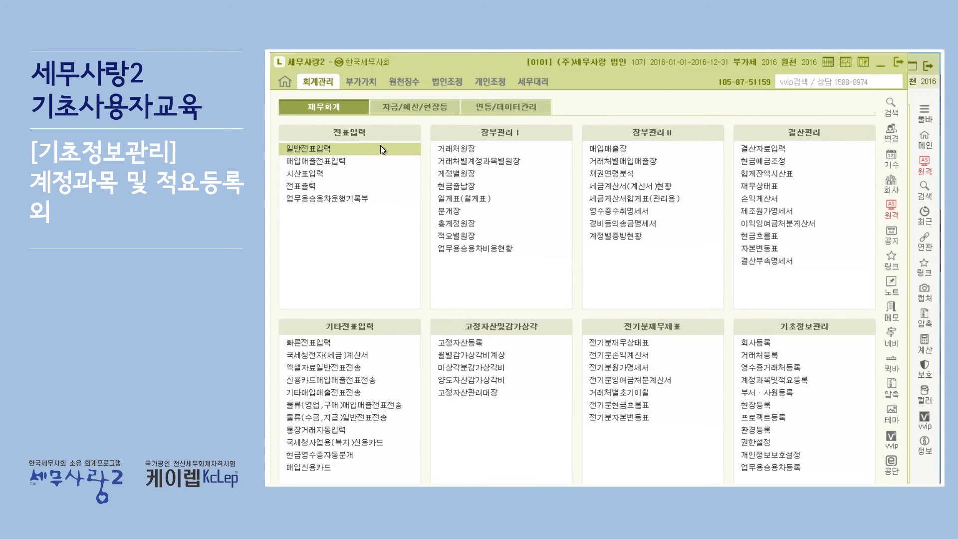
{"action": "left_click", "coordinate": [381, 148]}
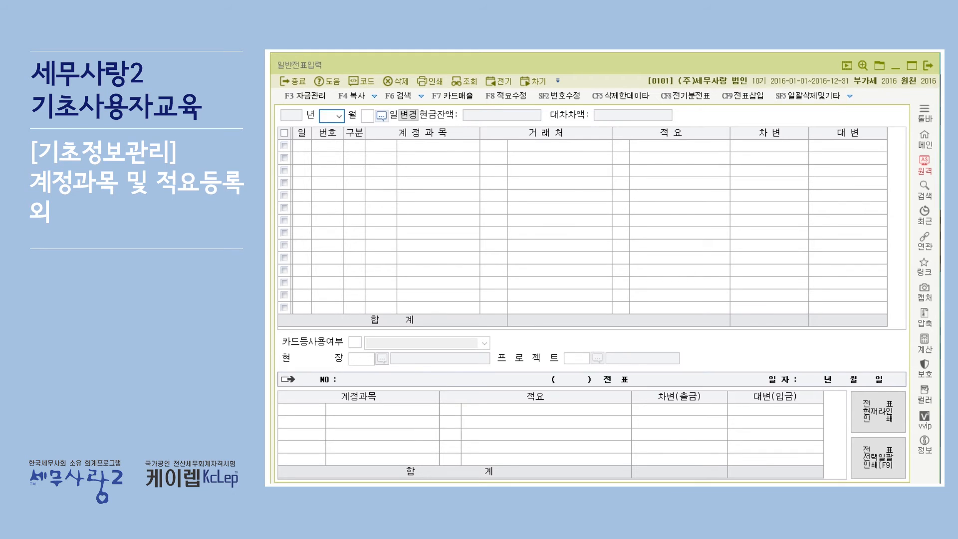
{"action": "left_click", "coordinate": [929, 65]}
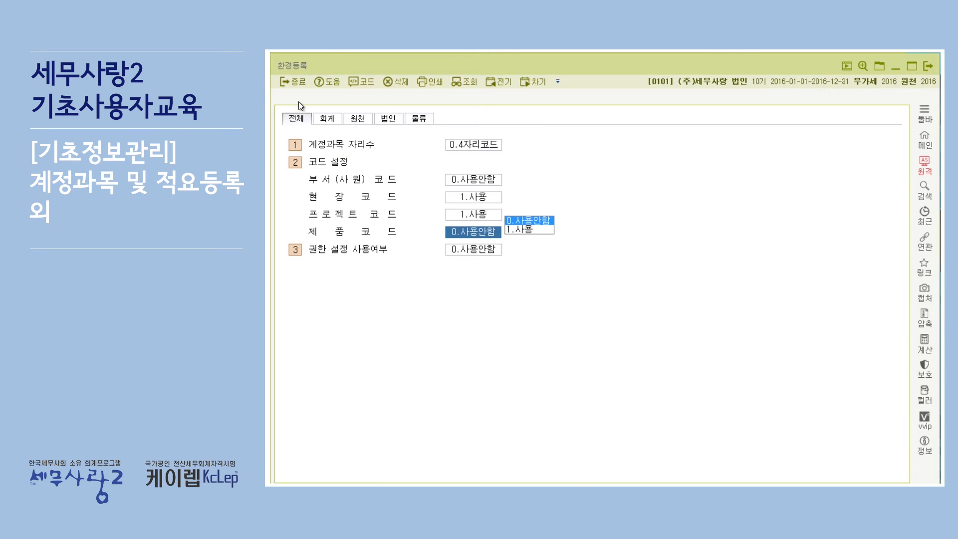
Step: Set 프로젝트 코드 and 현장 코드 back to 0.사용안함, view the 제품 코드 options, and close the environment settings
{"action": "left_click", "coordinate": [476, 213]}
{"action": "left_click", "coordinate": [519, 203]}
{"action": "left_click", "coordinate": [483, 196]}
{"action": "left_click", "coordinate": [536, 186]}
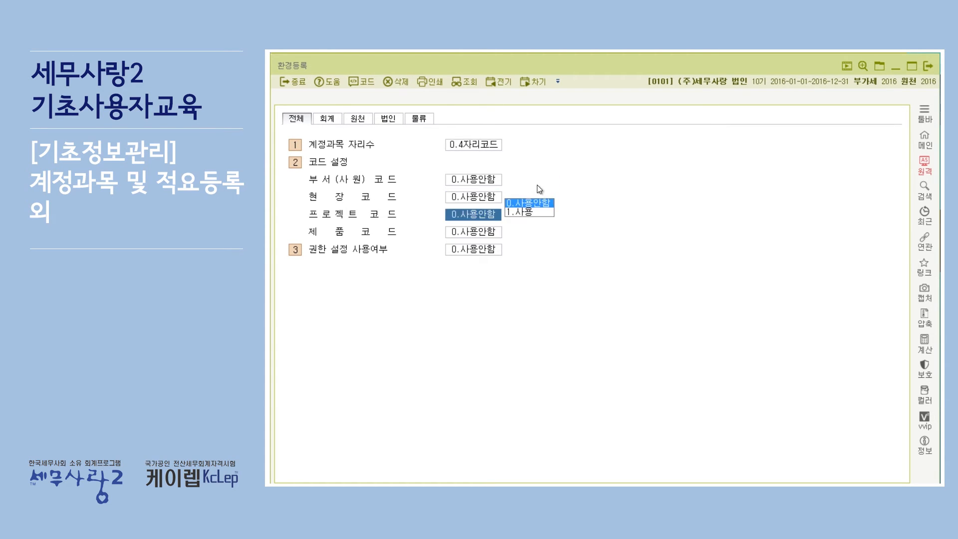
{"action": "left_click", "coordinate": [495, 231]}
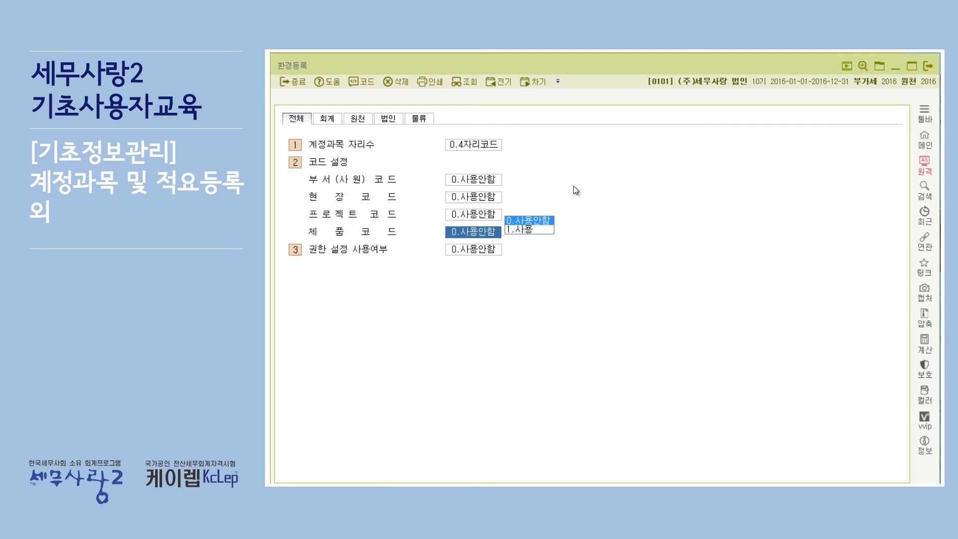
{"action": "left_click", "coordinate": [927, 65]}
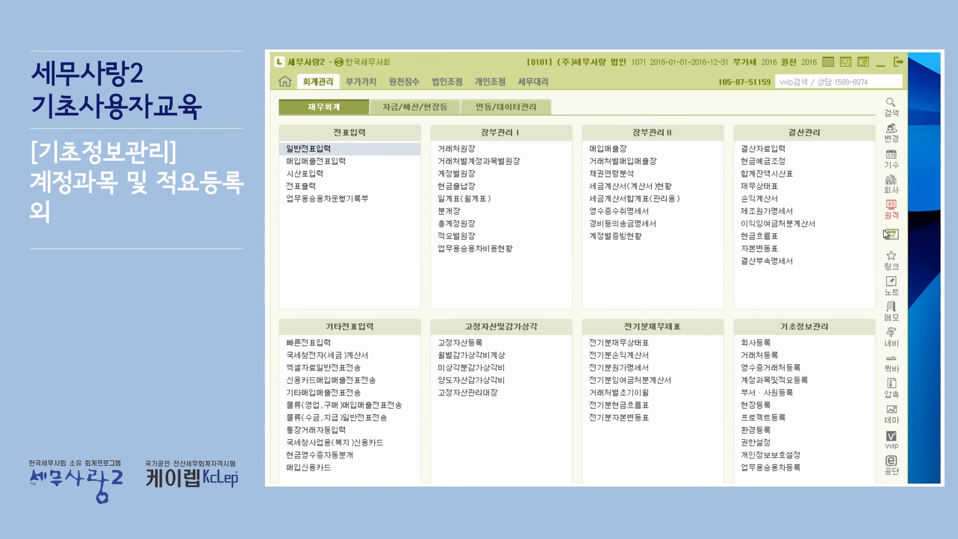
Step: Examine the 도급 and 분양 sections of the site registration screen (현장등록) and close it
{"action": "left_click", "coordinate": [760, 408]}
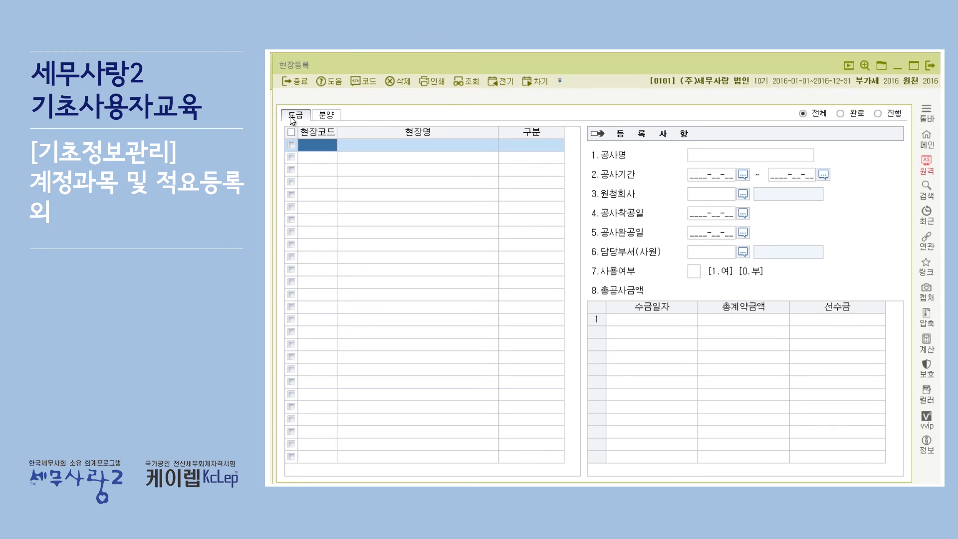
{"action": "left_click", "coordinate": [329, 115]}
{"action": "left_click", "coordinate": [295, 118]}
{"action": "left_click", "coordinate": [928, 66]}
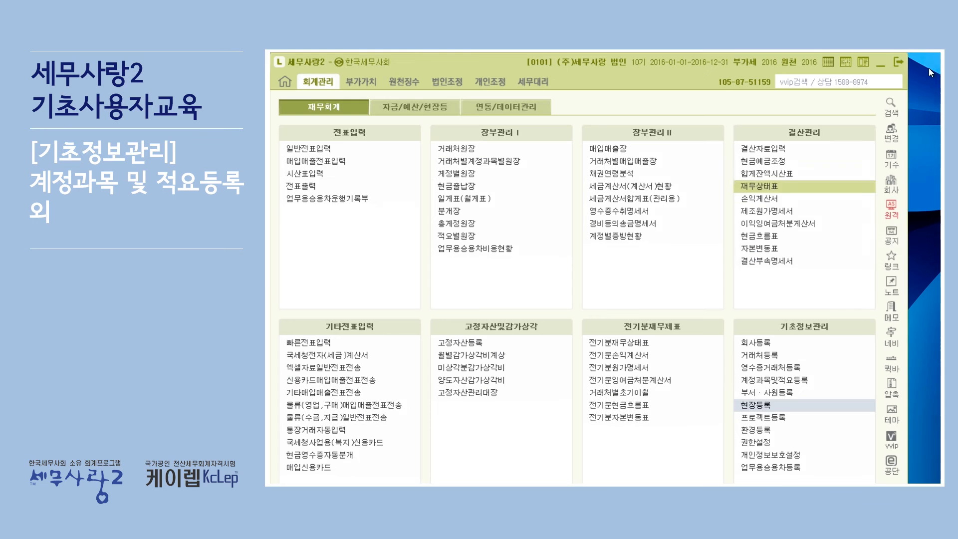
Step: Examine the 물류 settings in 환경등록 and return to the 전체 settings
{"action": "left_click", "coordinate": [782, 430]}
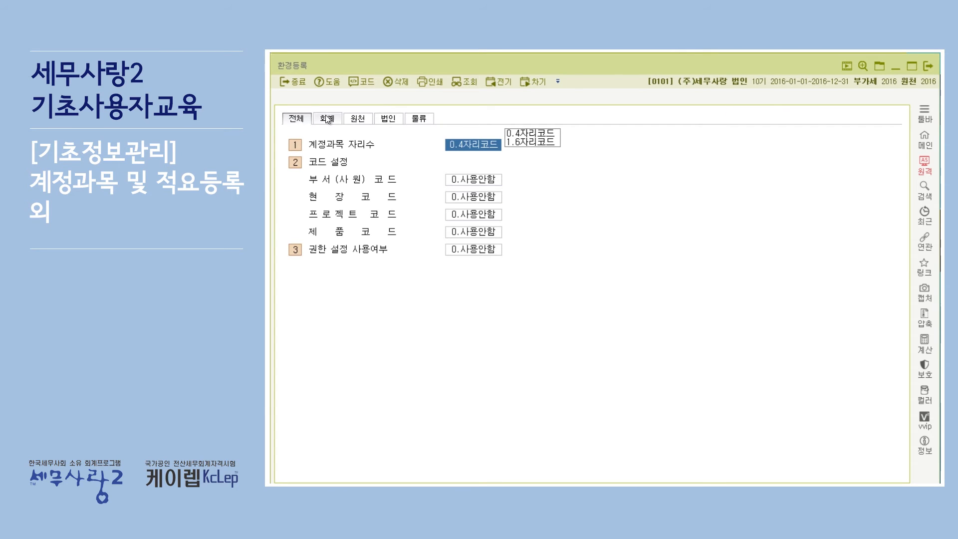
{"action": "left_click", "coordinate": [417, 118]}
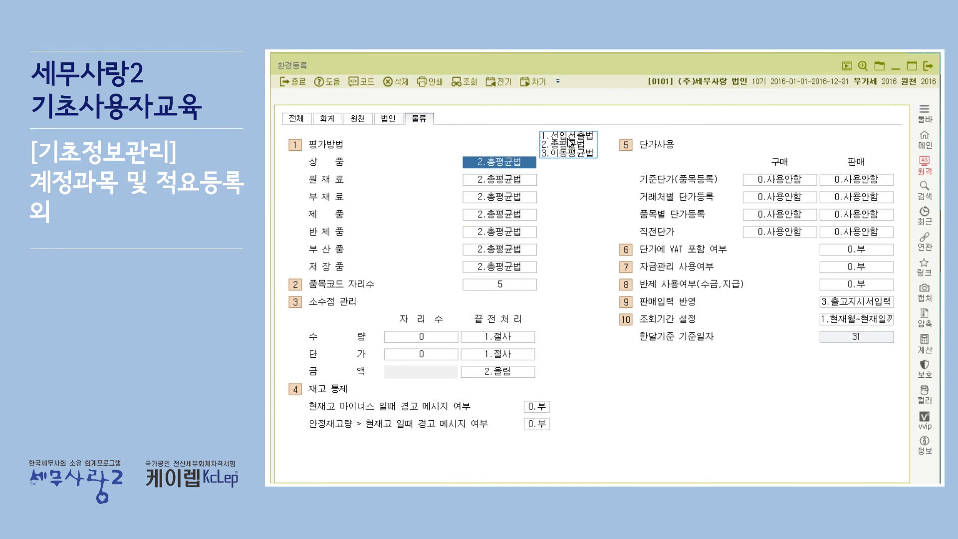
{"action": "left_click", "coordinate": [294, 118]}
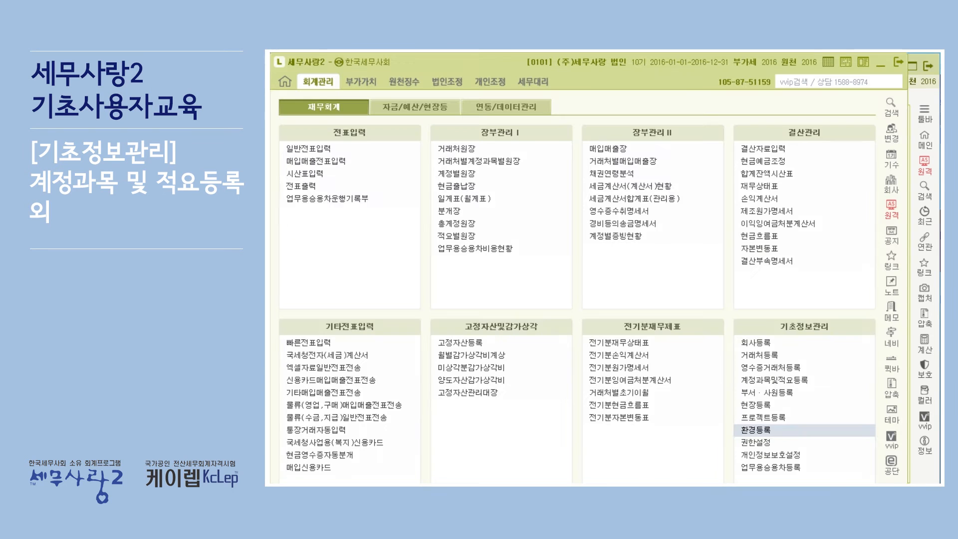
Step: Set 권한 설정 사용여부 to 1.사용 in the environment settings
{"action": "left_click", "coordinate": [824, 434]}
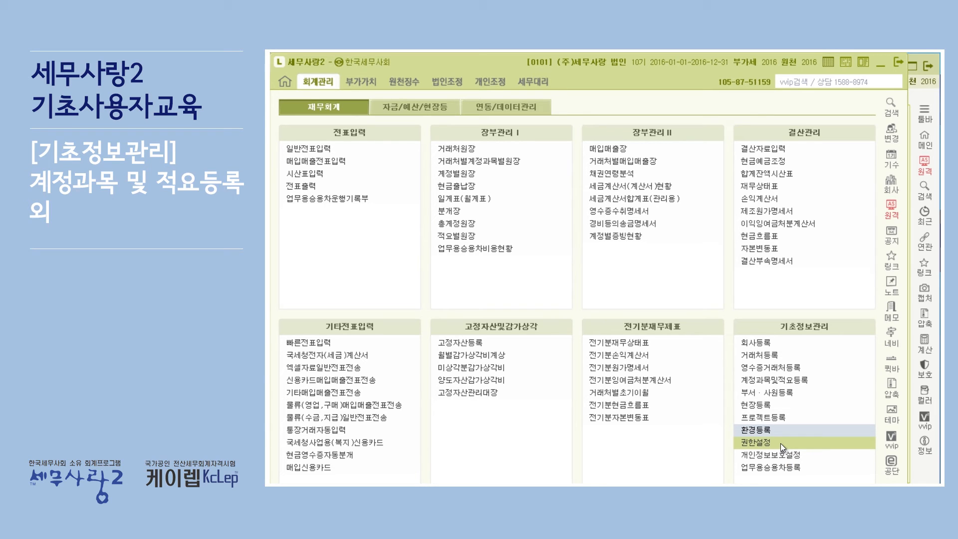
{"action": "key", "text": "alt+Tab"}
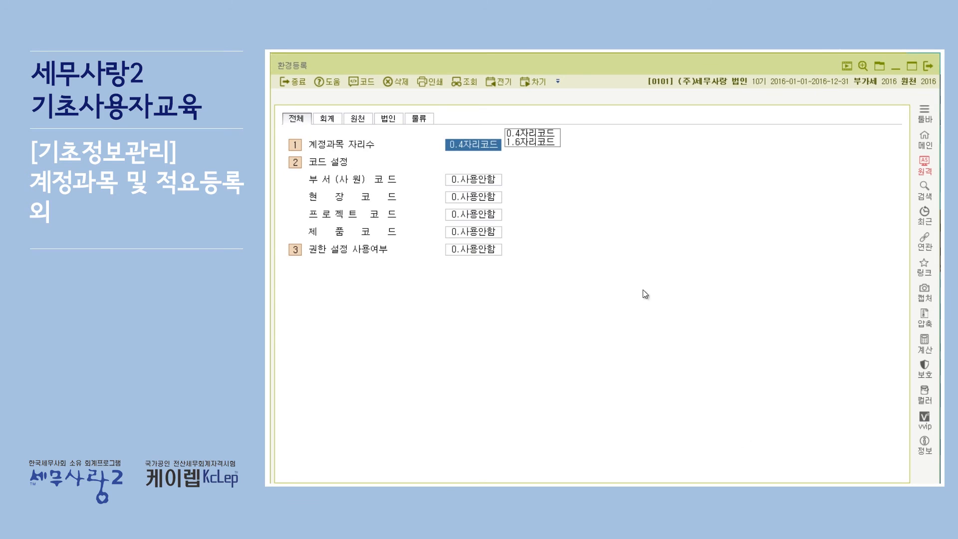
{"action": "left_click", "coordinate": [476, 252]}
{"action": "left_click", "coordinate": [518, 249]}
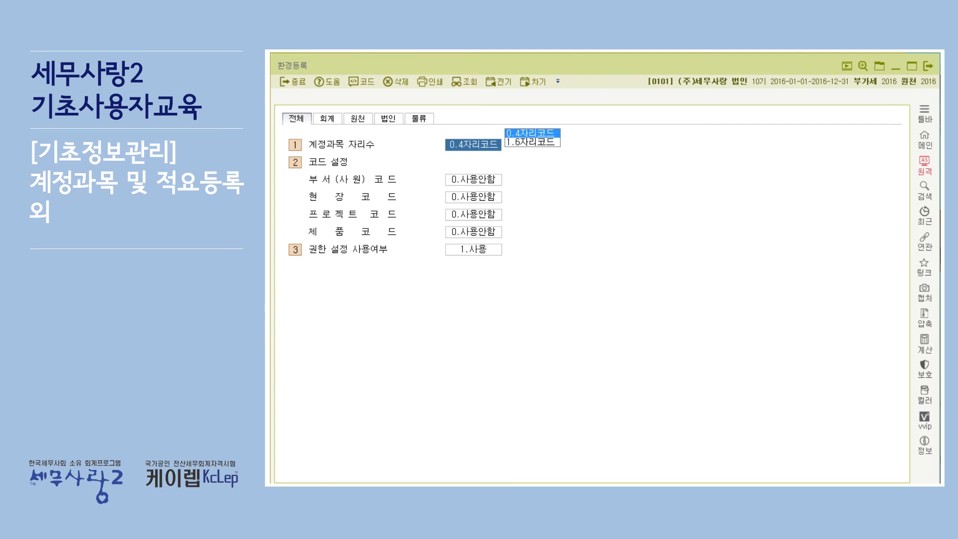
Step: Open 권한설정 from 기초정보관리 and log in by entering the administrator password (관리자 암호)
{"action": "key", "text": "alt+Tab"}
{"action": "left_click", "coordinate": [768, 443]}
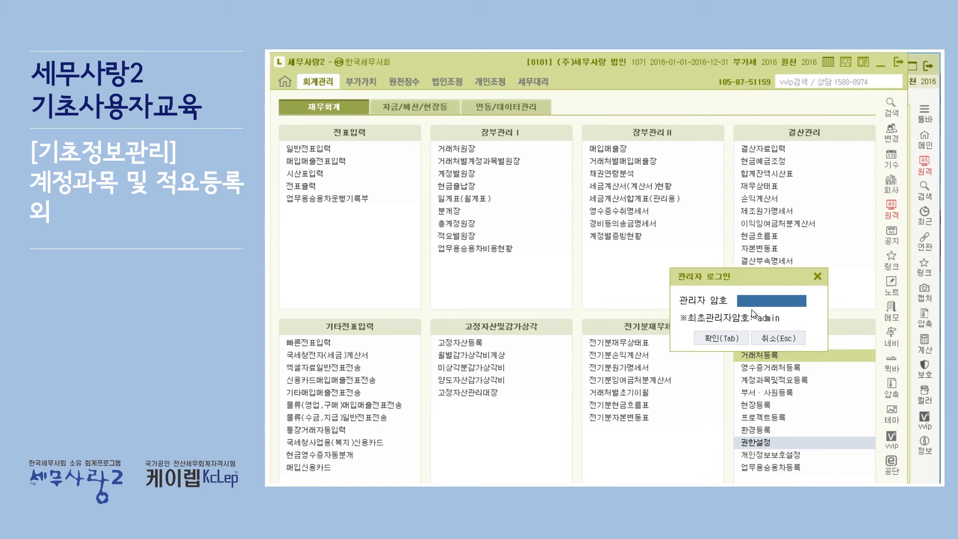
{"action": "type", "text": "a"}
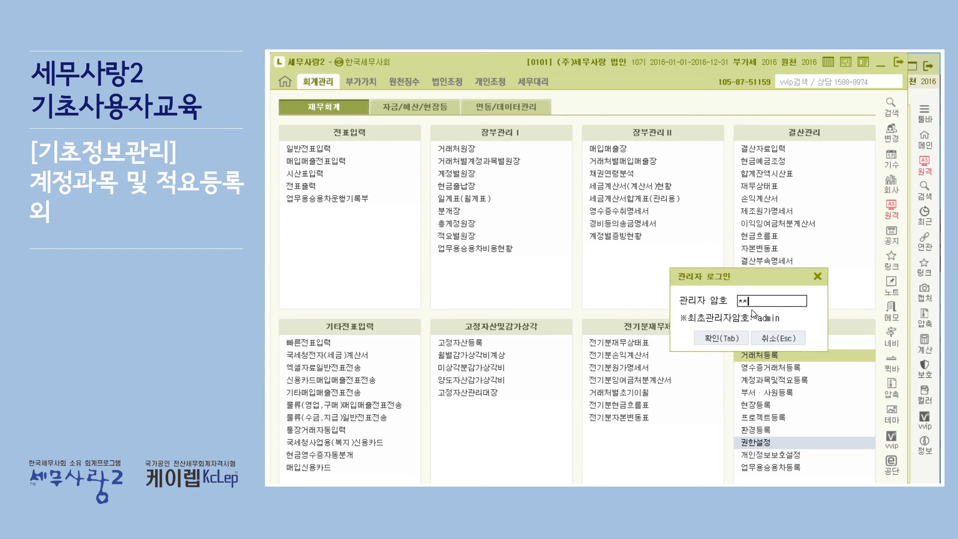
{"action": "type", "text": "dmin"}
{"action": "key", "text": "Return"}
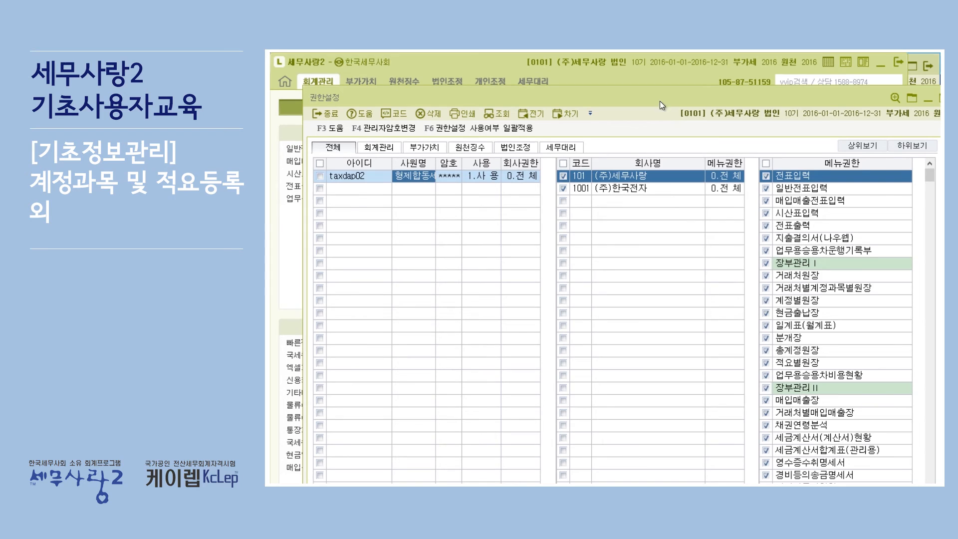
Step: Examine the menu permissions (메뉴권한) in 권한설정 for 회계관리, 부가가치, 원천징수, 법인조정 and 세무대리, and close the screen
{"action": "left_click_drag", "start_coordinate": [659, 101], "coordinate": [657, 81]}
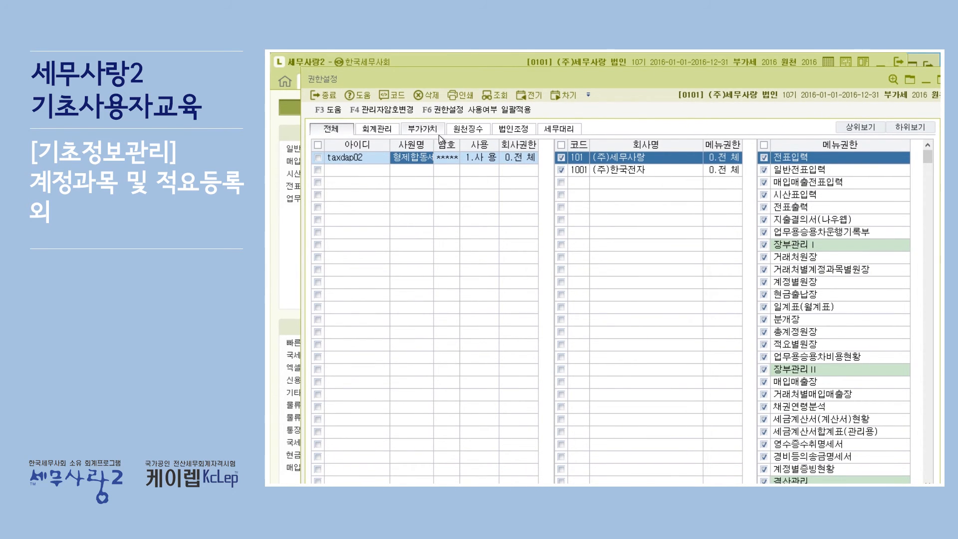
{"action": "left_click", "coordinate": [382, 128]}
{"action": "left_click", "coordinate": [421, 128]}
{"action": "left_click", "coordinate": [471, 128]}
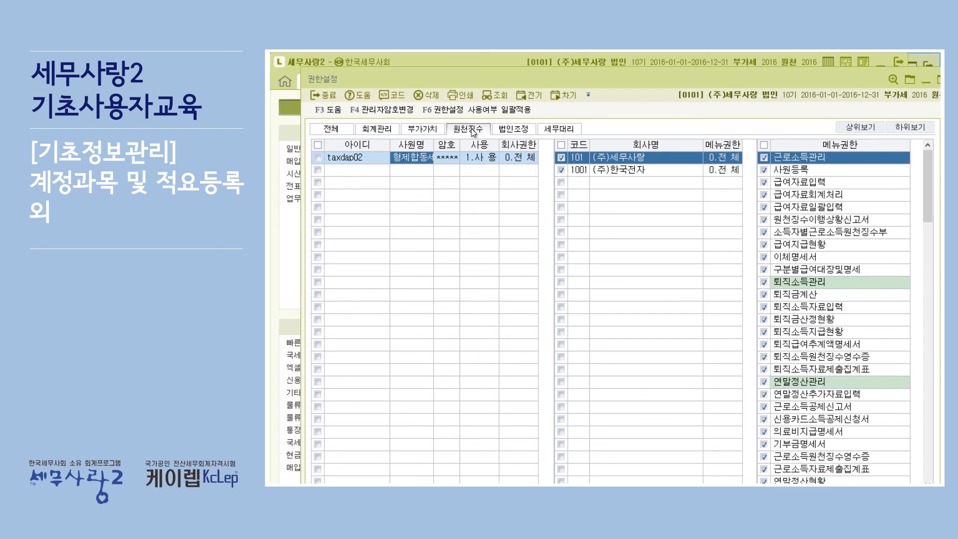
{"action": "left_click", "coordinate": [513, 128]}
{"action": "left_click", "coordinate": [572, 128]}
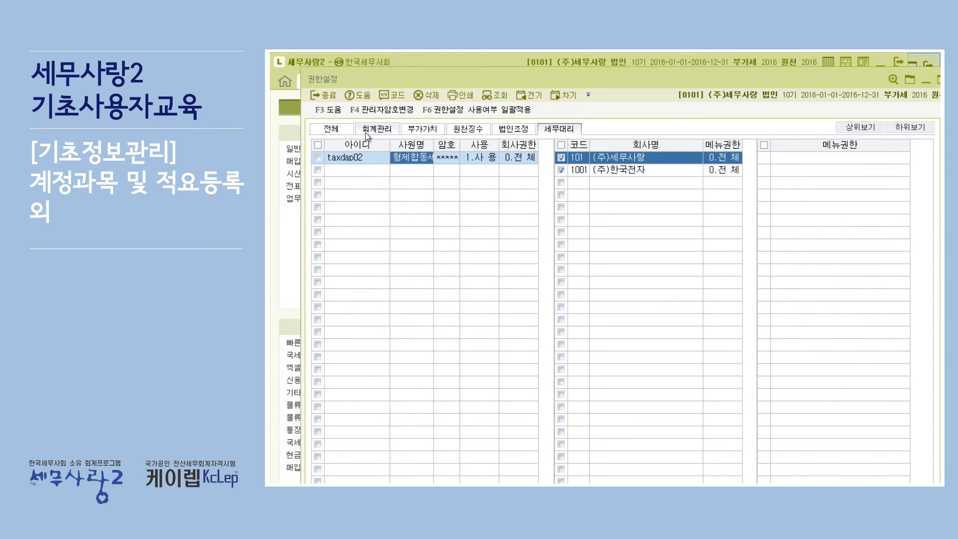
{"action": "left_click", "coordinate": [331, 129]}
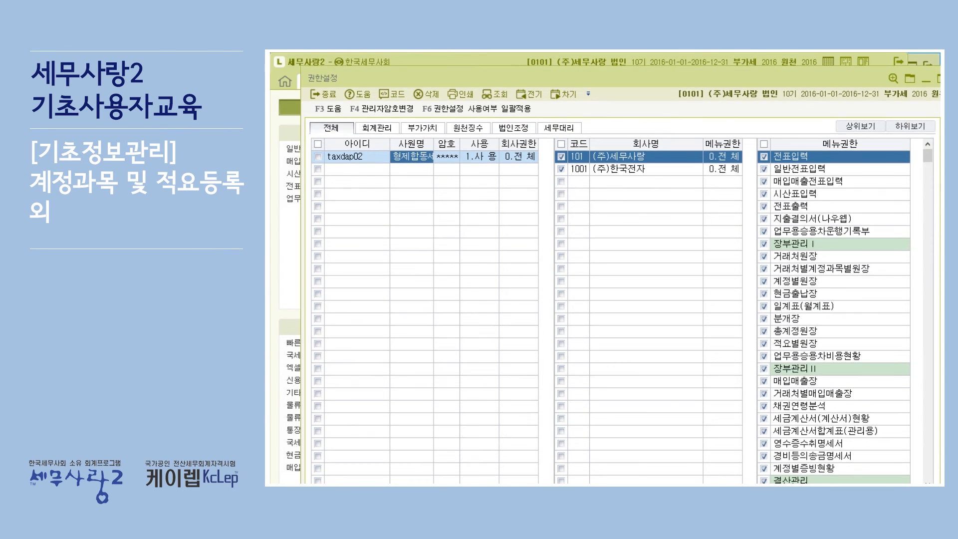
{"action": "key", "text": "Escape"}
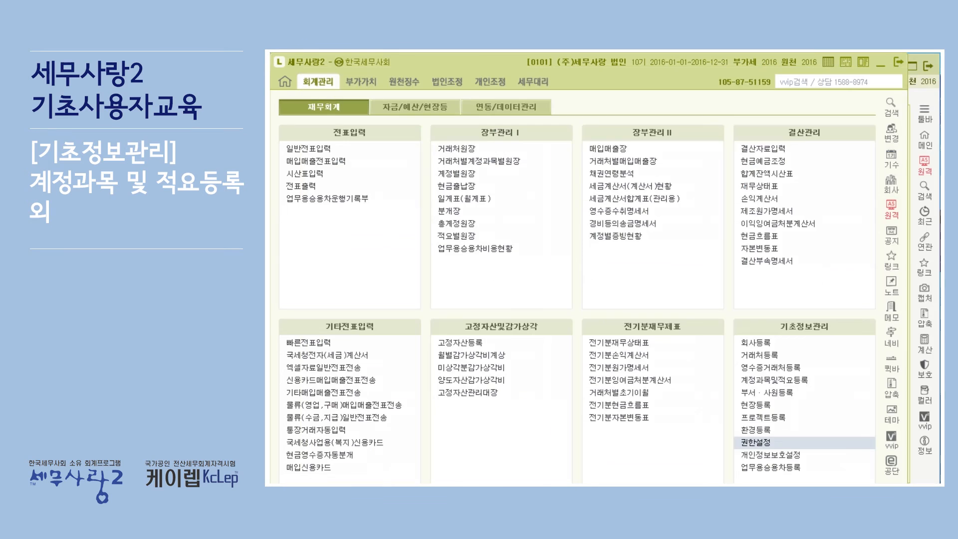
Step: Open 환경등록 and set 권한 설정 사용여부 to 0.사용안함
{"action": "left_click", "coordinate": [758, 430]}
{"action": "left_click", "coordinate": [479, 248]}
{"action": "left_click", "coordinate": [520, 238]}
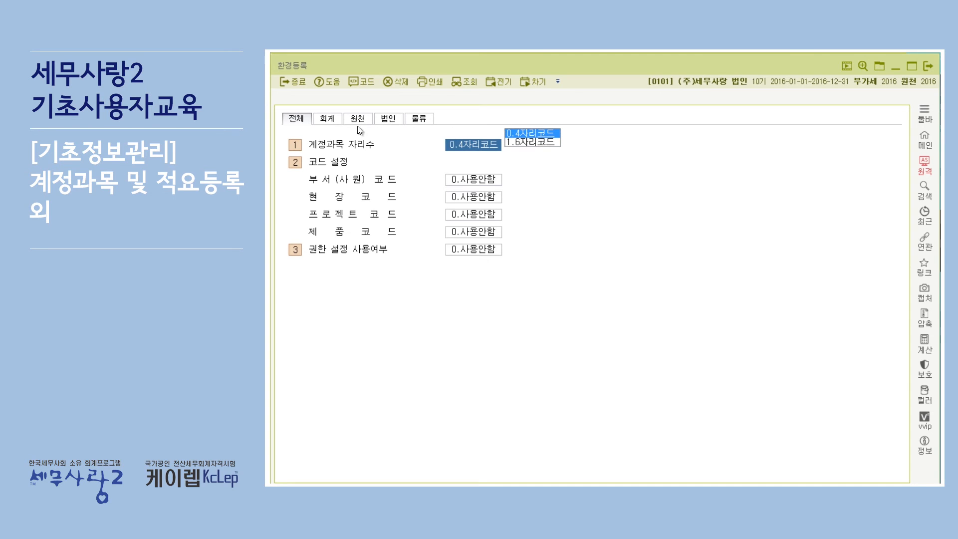
Step: In the 회계 settings of 환경등록, set the 매출 account under 분개유형 설정 to 0404 제품매출
{"action": "left_click", "coordinate": [325, 115]}
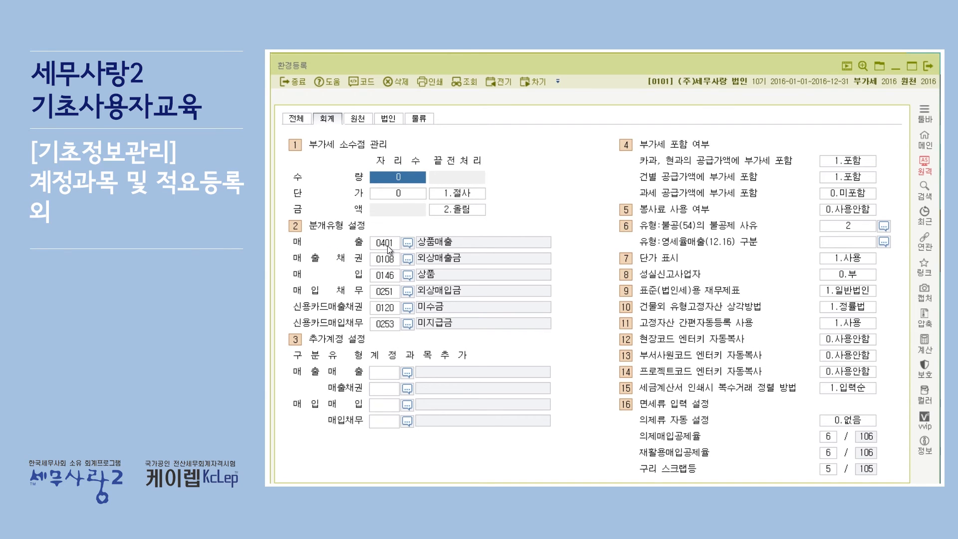
{"action": "left_click", "coordinate": [387, 275]}
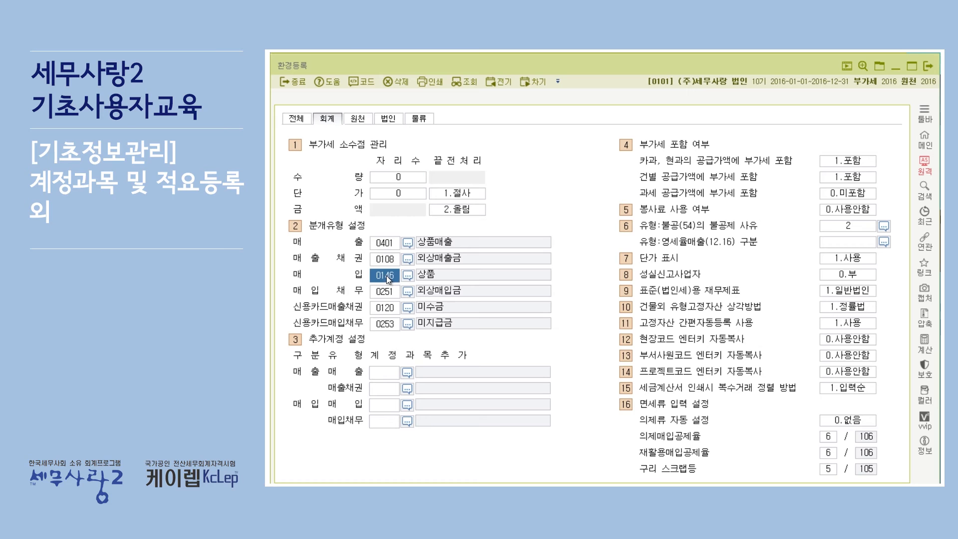
{"action": "left_click", "coordinate": [384, 243]}
{"action": "left_click", "coordinate": [408, 242]}
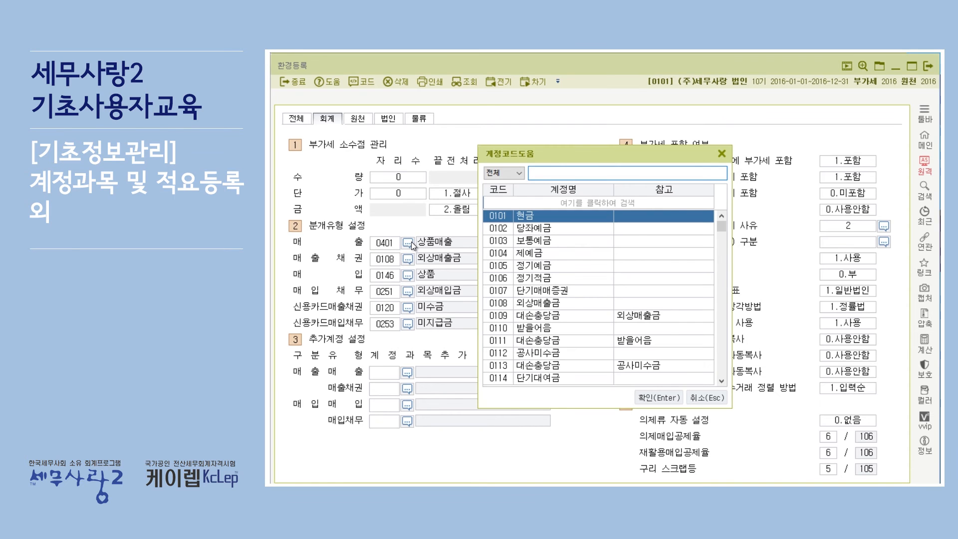
{"action": "type", "text": "제품매"}
{"action": "key", "text": "Return"}
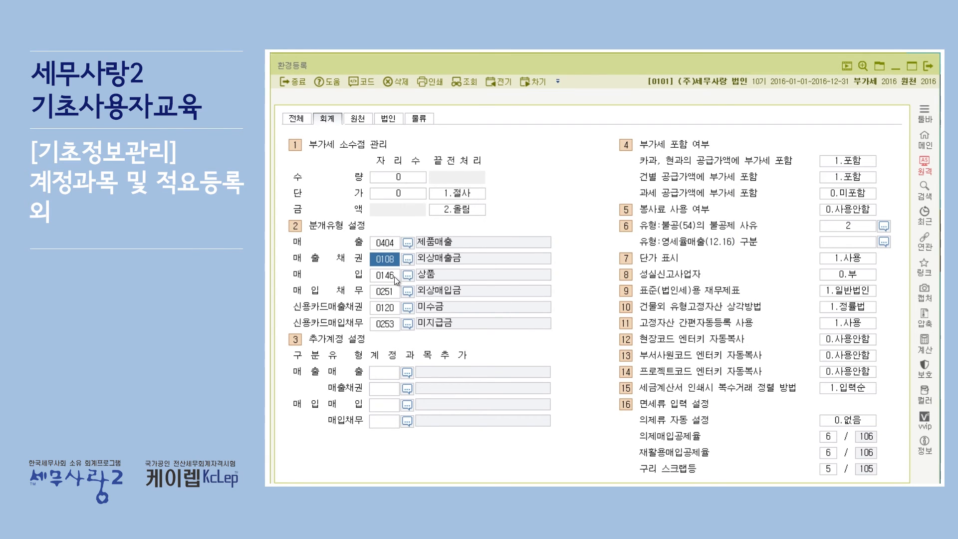
Step: Set the 매입 account under 분개유형 설정 to 0153 원재료
{"action": "left_click", "coordinate": [407, 277]}
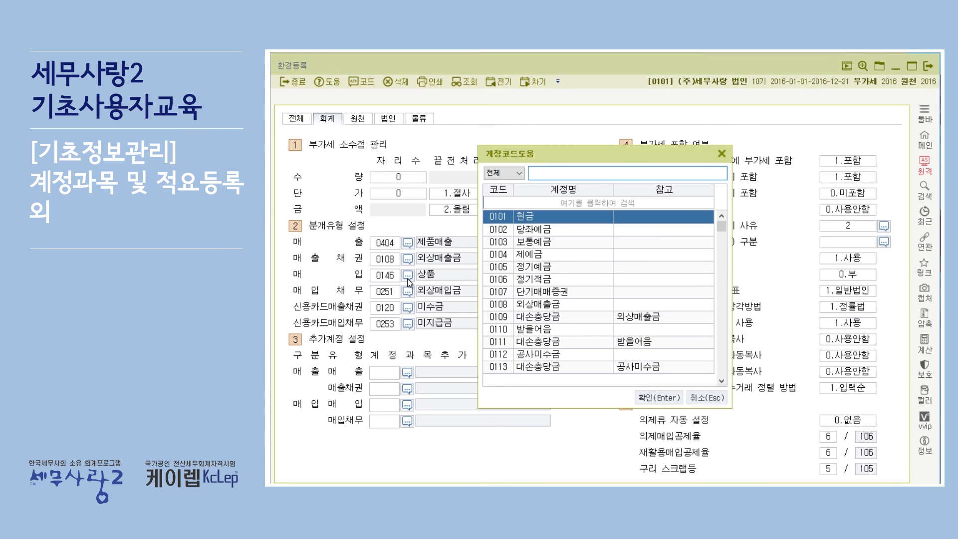
{"action": "type", "text": "원료"}
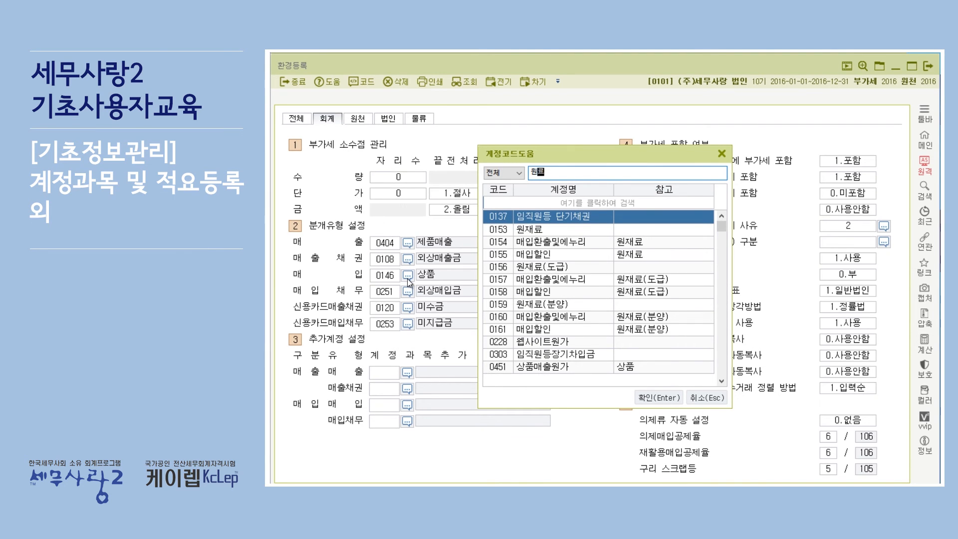
{"action": "type", "text": "재"}
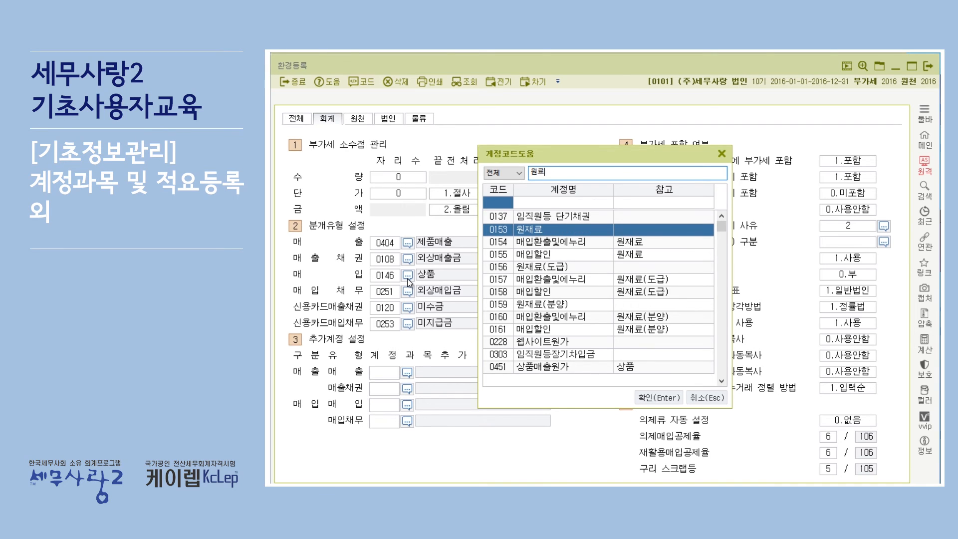
{"action": "key", "text": "Return"}
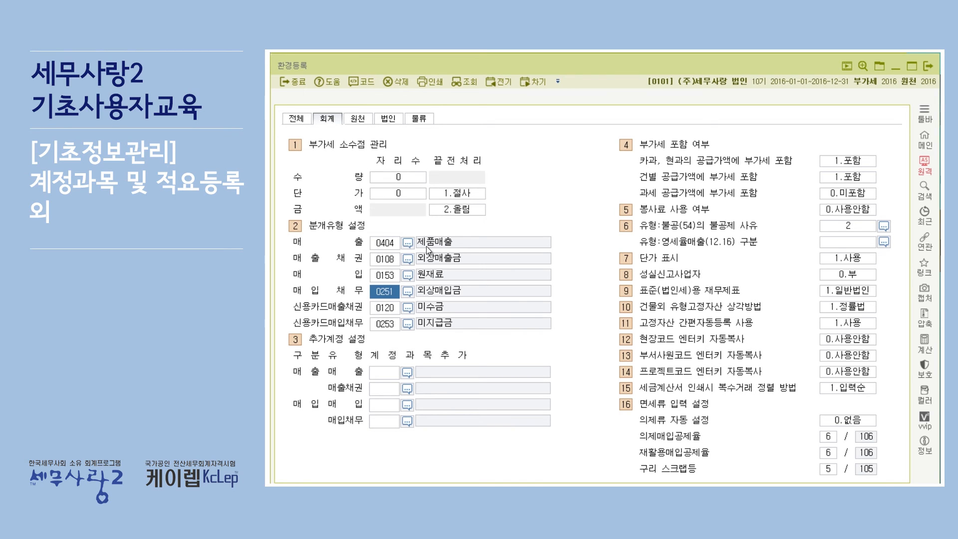
Step: Set the 매출 account under 분개유형 설정 back to 0401 상품매출
{"action": "left_click", "coordinate": [379, 242]}
{"action": "type", "text": "4"}
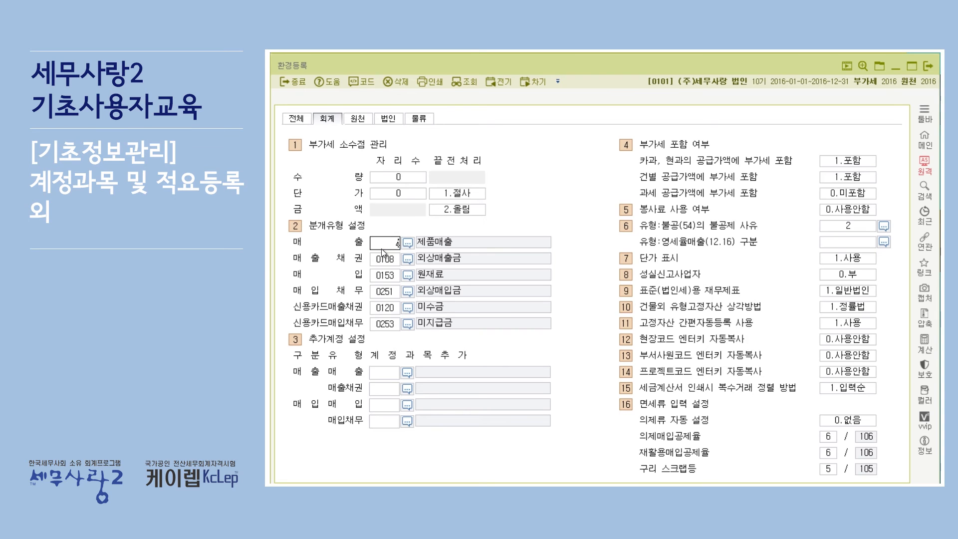
{"action": "type", "text": "01"}
{"action": "key", "text": "Return"}
{"action": "key", "text": "Return"}
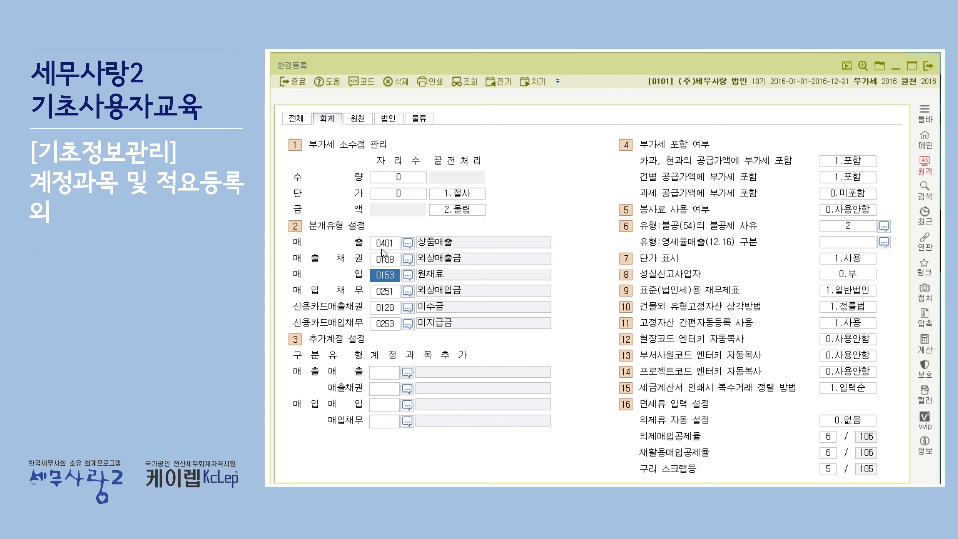
Step: Set the 매입 account under 분개유형 설정 back to 0146 상품
{"action": "key", "text": "F2"}
{"action": "left_click", "coordinate": [411, 272]}
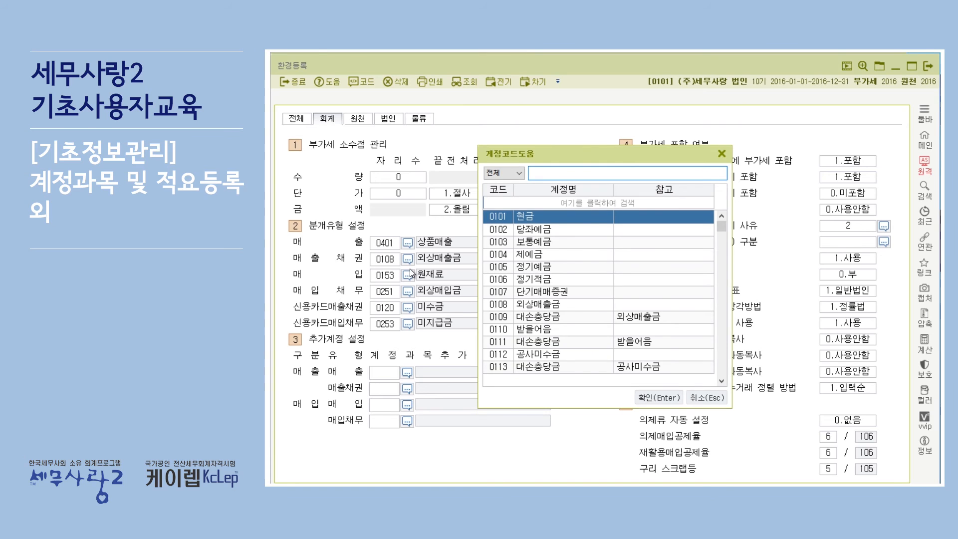
{"action": "type", "text": "상품"}
{"action": "key", "text": "Return"}
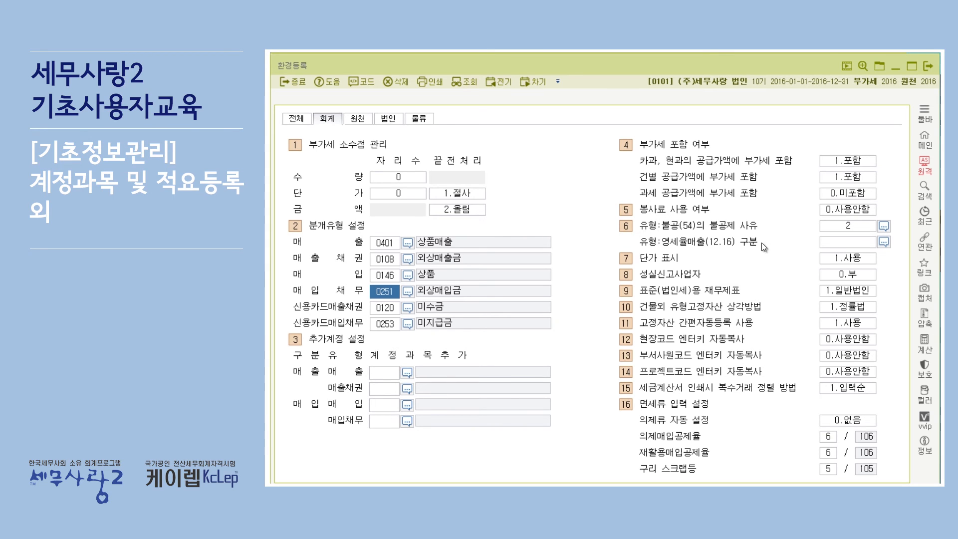
Step: Set the 불공제 사유 for 유형:불공(54) to number 5, 면세사업 관련
{"action": "left_click", "coordinate": [881, 226]}
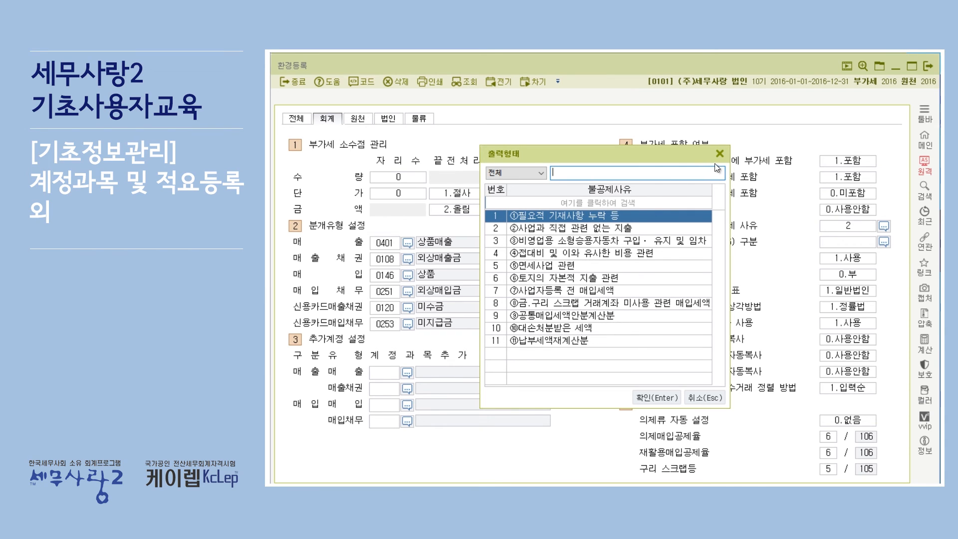
{"action": "left_click", "coordinate": [564, 269]}
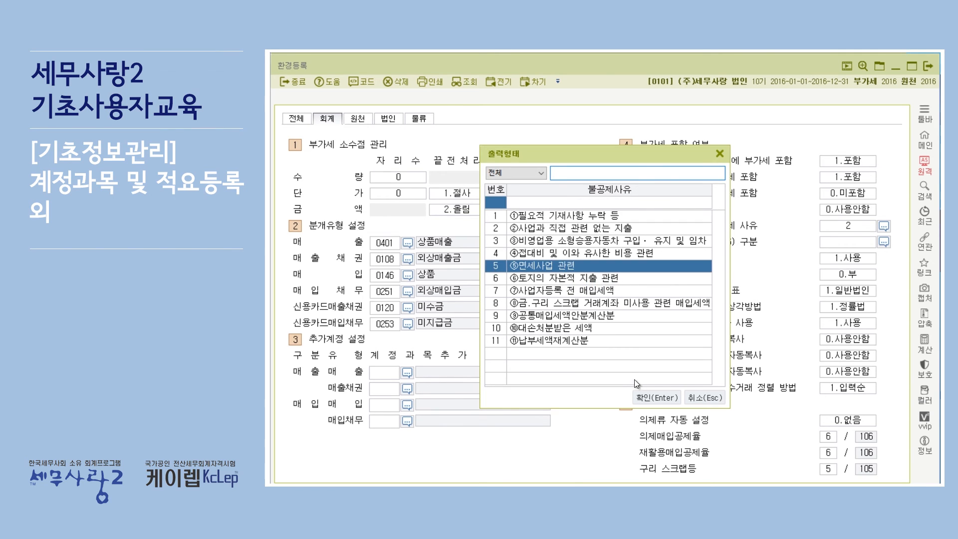
{"action": "left_click", "coordinate": [642, 394]}
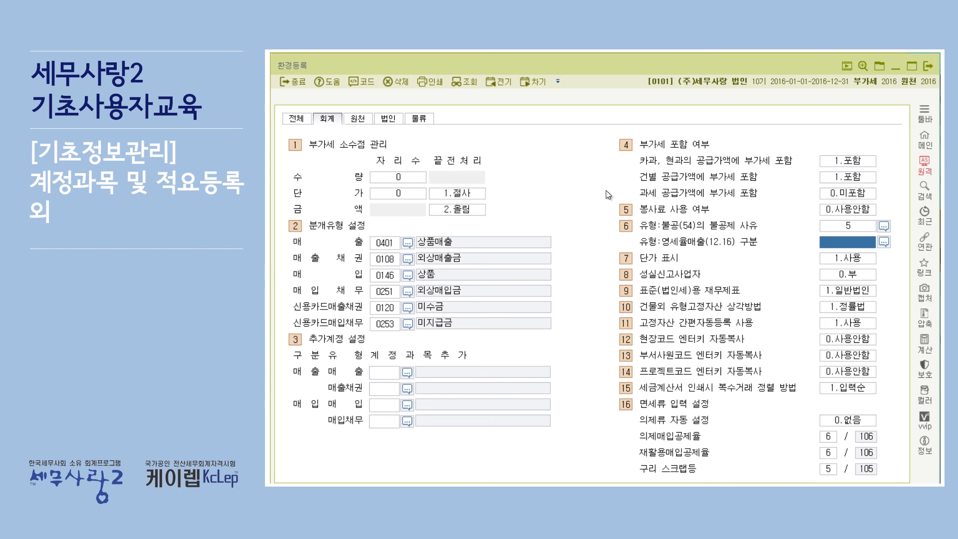
Step: Set the 불공제 사유 for 유형:불공(54) back to number 2, 사업과 직접 관련 없는 지출
{"action": "left_click", "coordinate": [884, 227]}
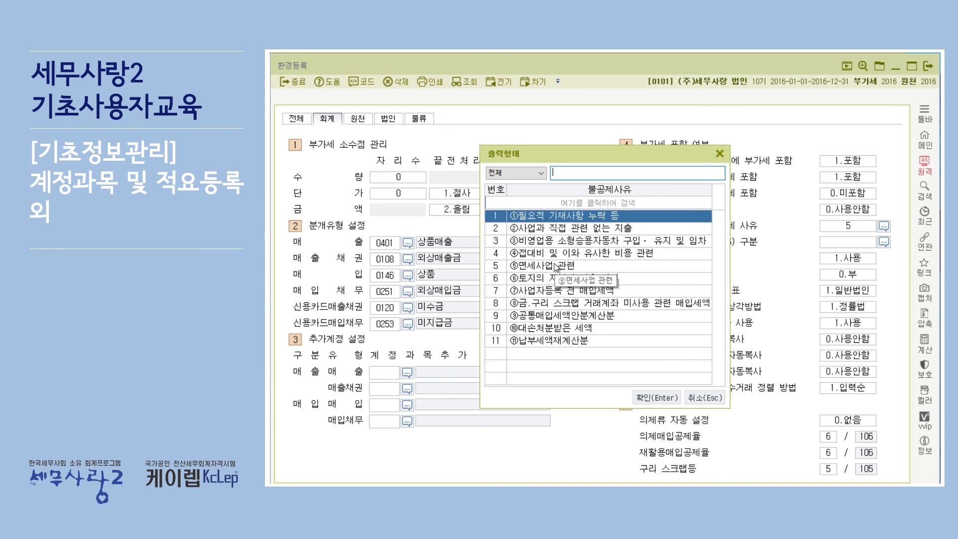
{"action": "left_click", "coordinate": [558, 230]}
{"action": "left_click", "coordinate": [652, 396]}
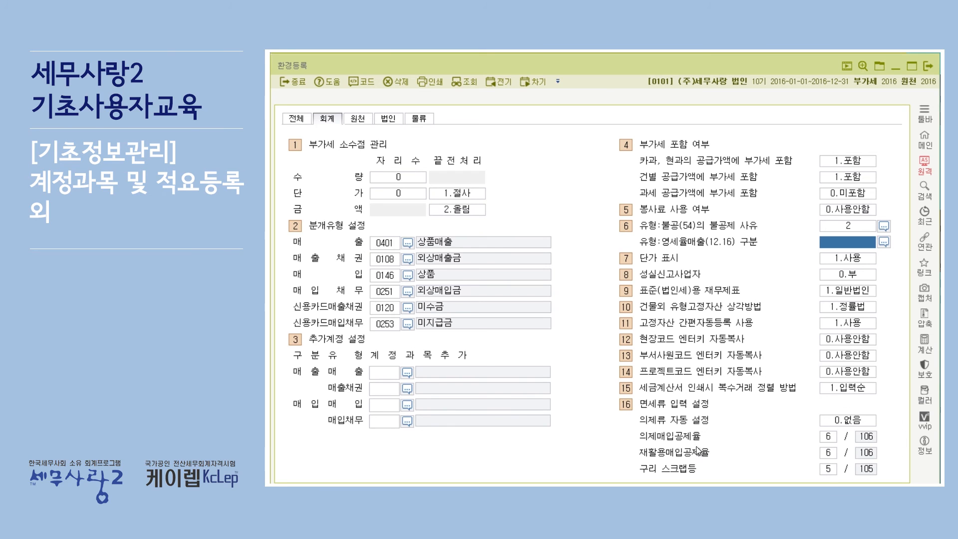
Step: Try 1.의제매입 for 의제류 자동 설정 under 면세류 입력 설정 and return it to 0.없음
{"action": "left_click", "coordinate": [859, 421]}
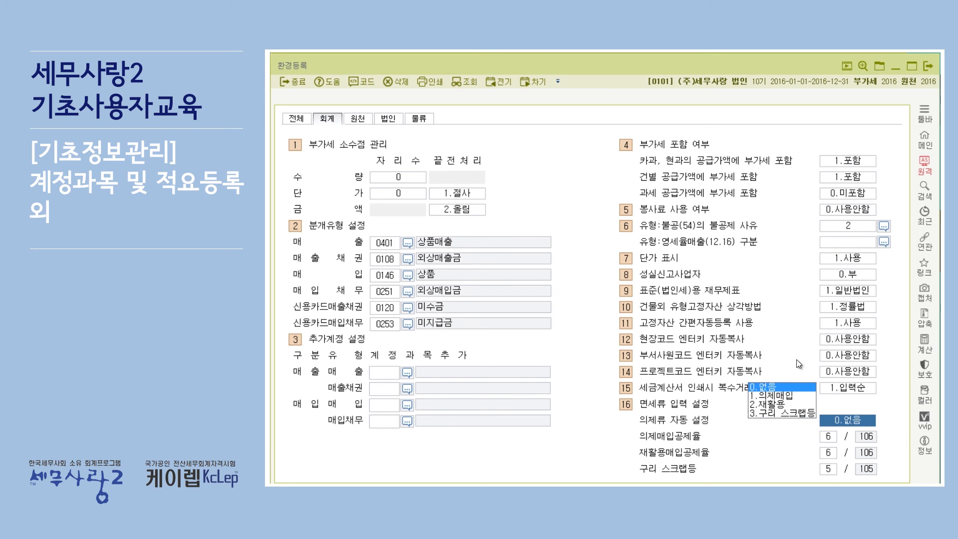
{"action": "left_click", "coordinate": [789, 395]}
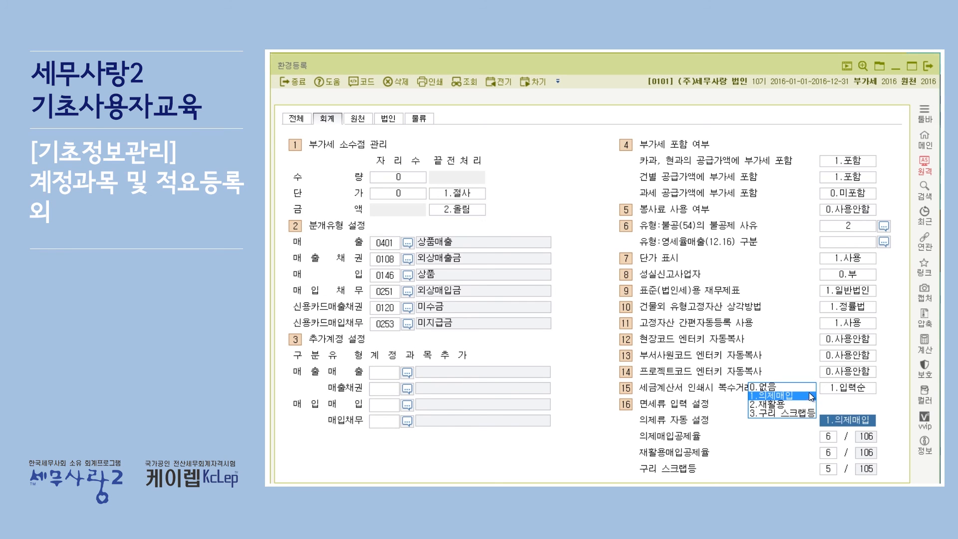
{"action": "left_click", "coordinate": [797, 387]}
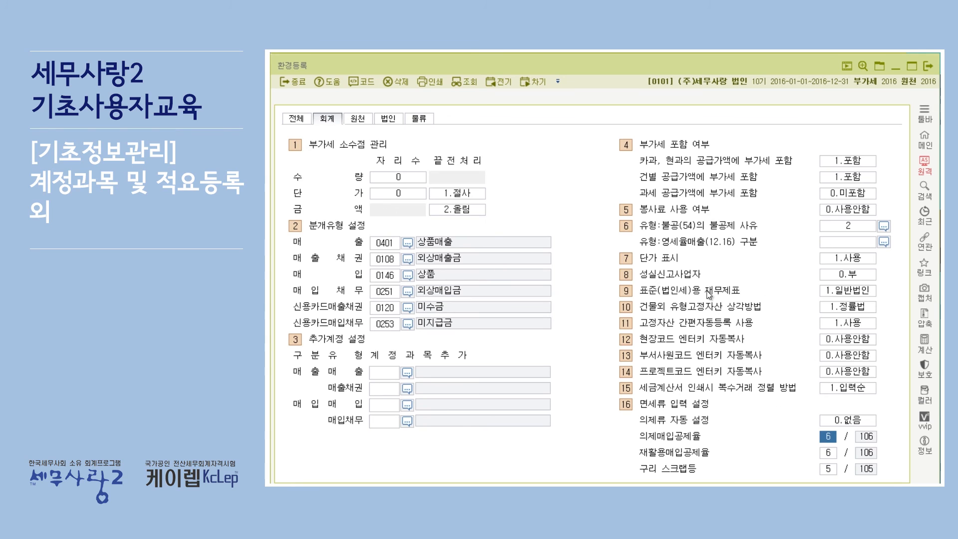
Step: Examine the 원천 and 법인 settings in 환경등록, return to the 전체 settings and close the screen
{"action": "left_click", "coordinate": [354, 118]}
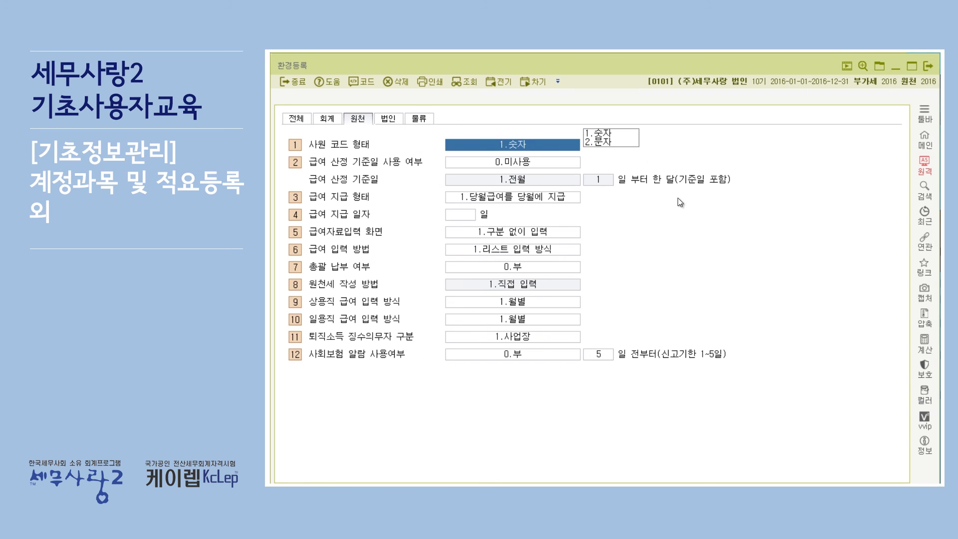
{"action": "left_click", "coordinate": [390, 118]}
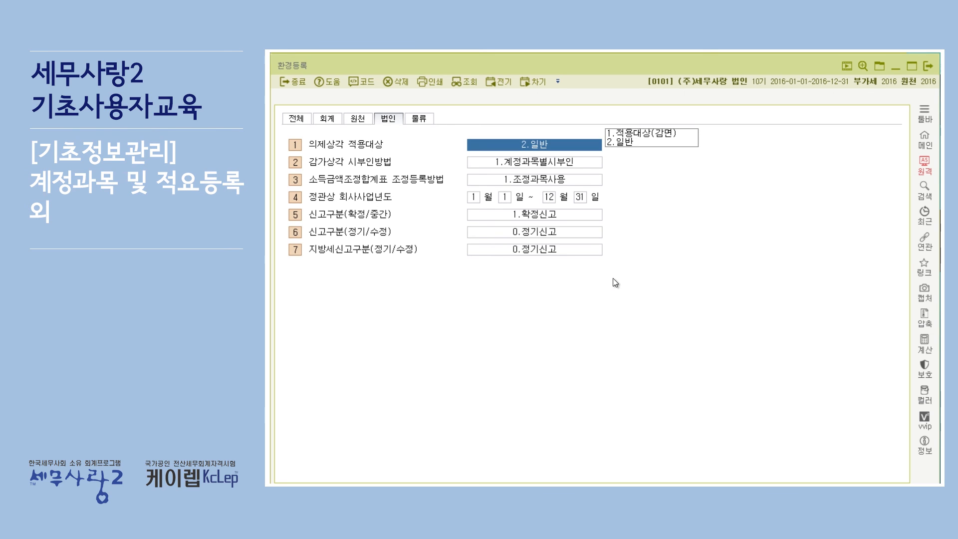
{"action": "left_click", "coordinate": [296, 117]}
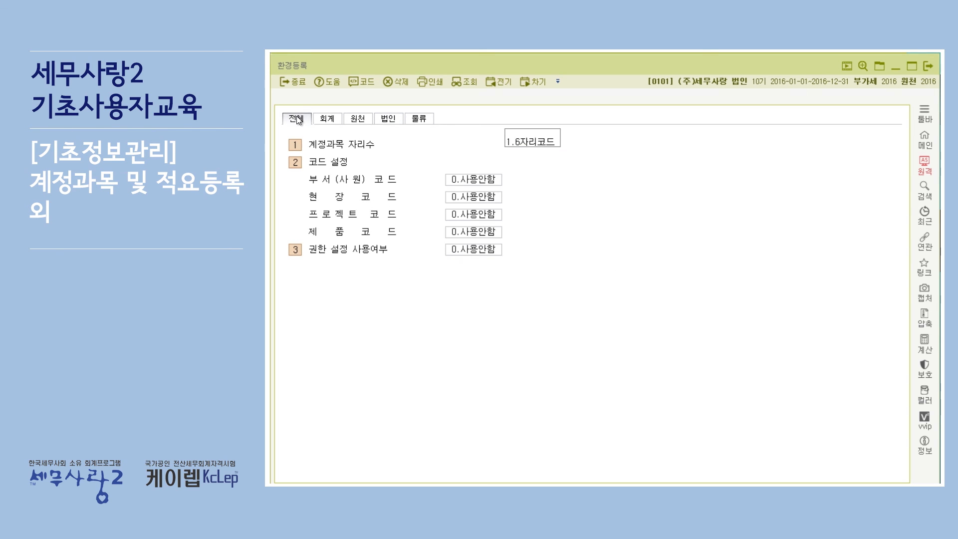
{"action": "left_click", "coordinate": [930, 64]}
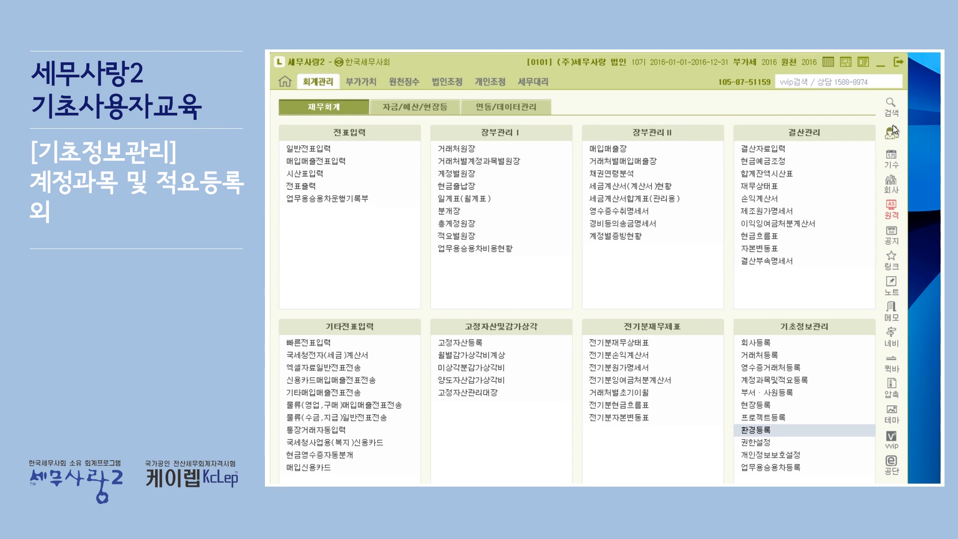